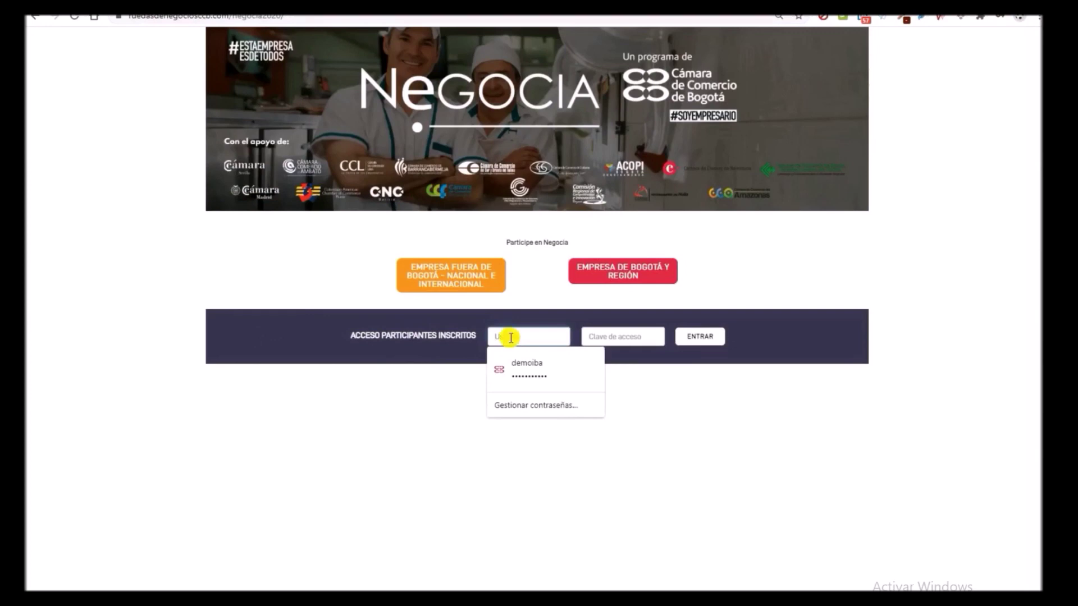
Step: Log in to the registered participants' access by entering the username and the access password
{"action": "type", "text": "111111"}
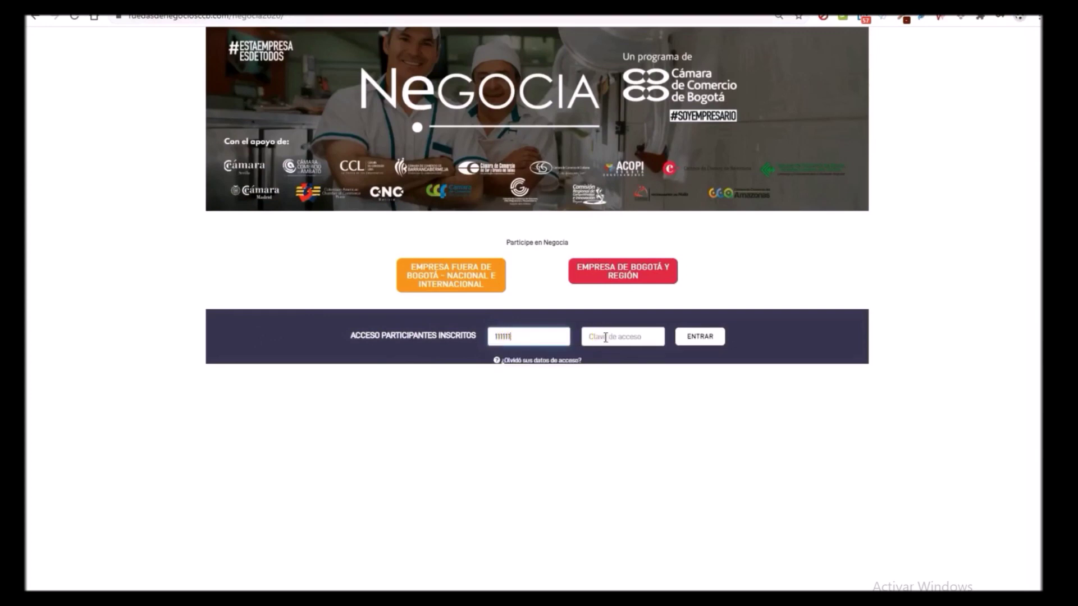
{"action": "left_click", "coordinate": [605, 337]}
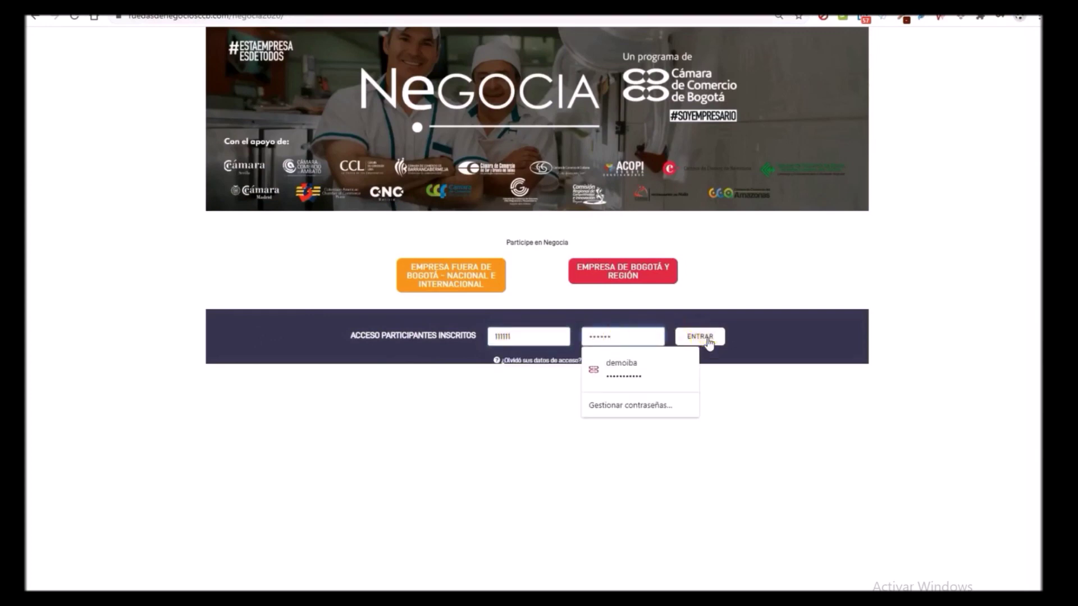
{"action": "left_click", "coordinate": [709, 341]}
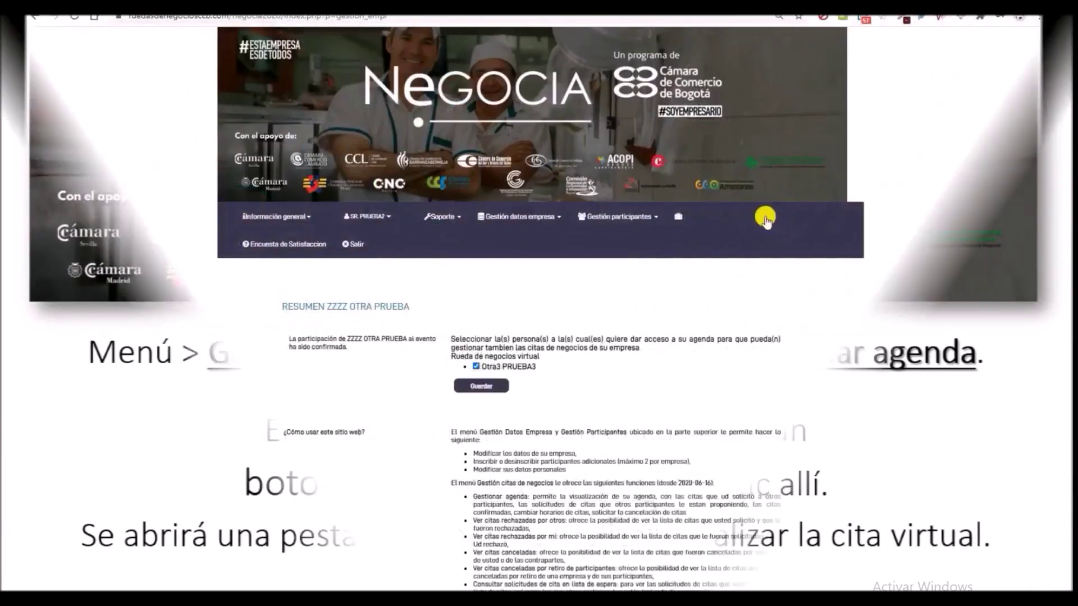
Step: Open the business appointments agenda and locate the confirmed virtual appointment
{"action": "left_click", "coordinate": [730, 217]}
{"action": "left_click", "coordinate": [718, 268]}
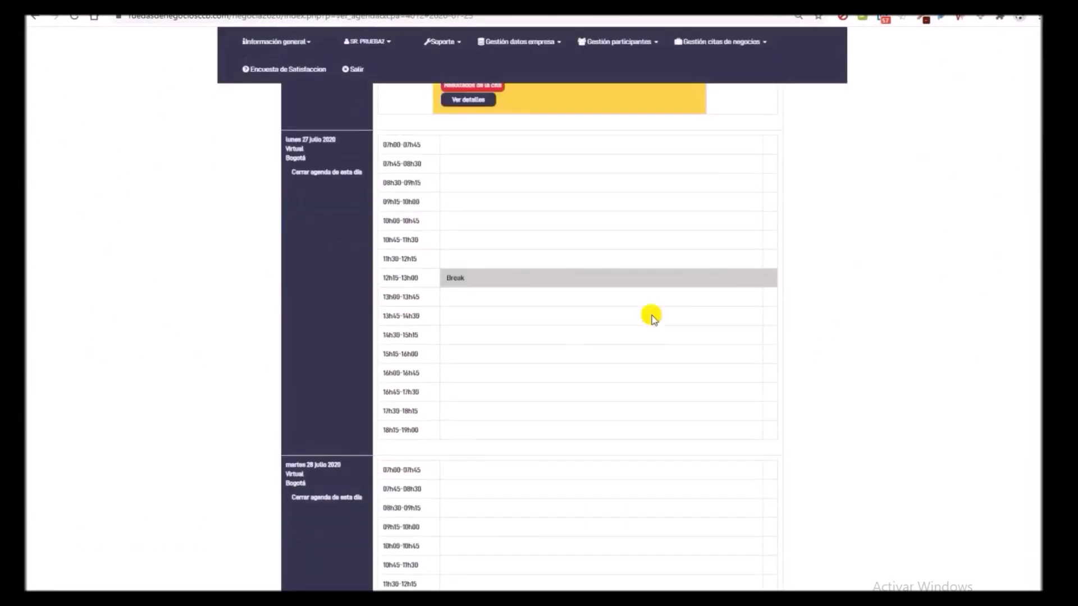
{"action": "scroll", "coordinate": [652, 316], "scroll_direction": "up", "scroll_amount": 3}
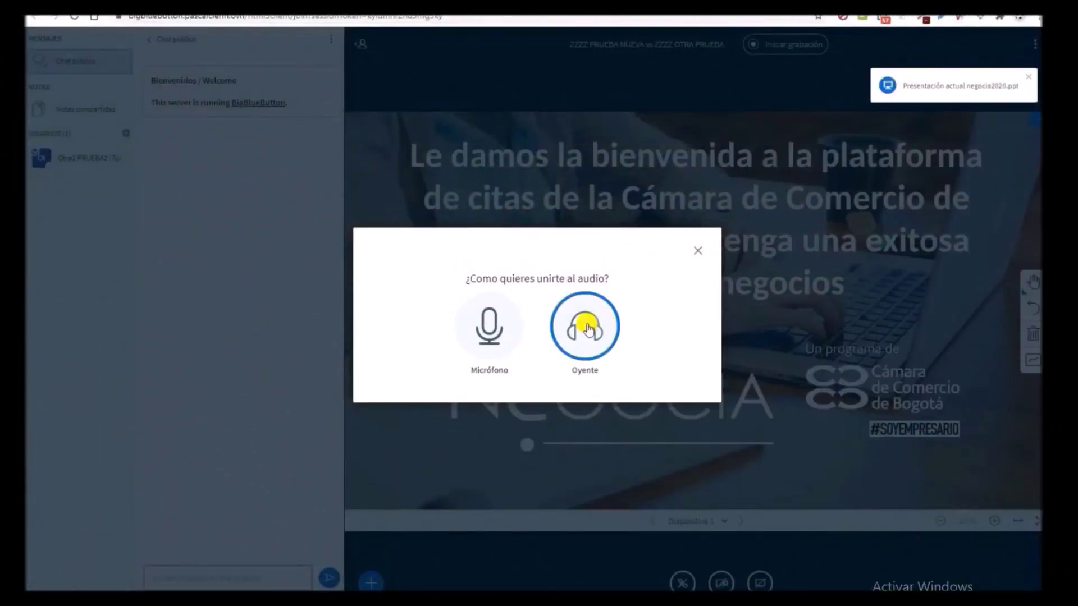
Step: Join the virtual meeting's audio with the microphone and answer No to the echo test to open the sound settings
{"action": "left_click", "coordinate": [488, 330]}
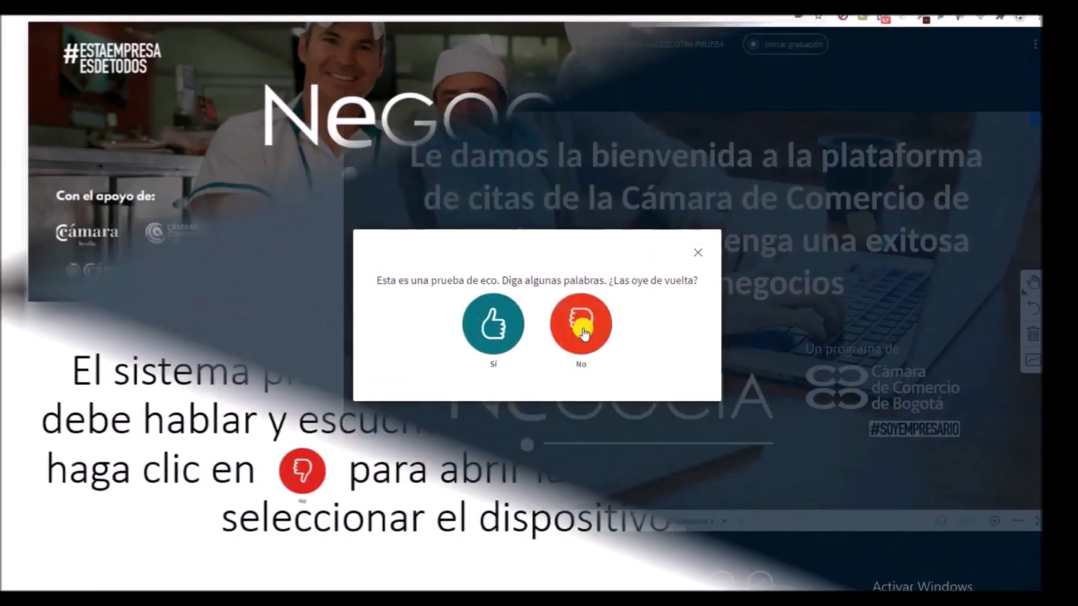
{"action": "left_click", "coordinate": [581, 320]}
{"action": "left_click_drag", "start_coordinate": [453, 255], "coordinate": [631, 260]}
{"action": "left_click", "coordinate": [554, 245]}
Step: Set the microphone source to Micrófono de escritorio (3- Microsoft LifeCam Studio), test the speaker sound, and retry the echo test, answering Sí
{"action": "left_click", "coordinate": [500, 335]}
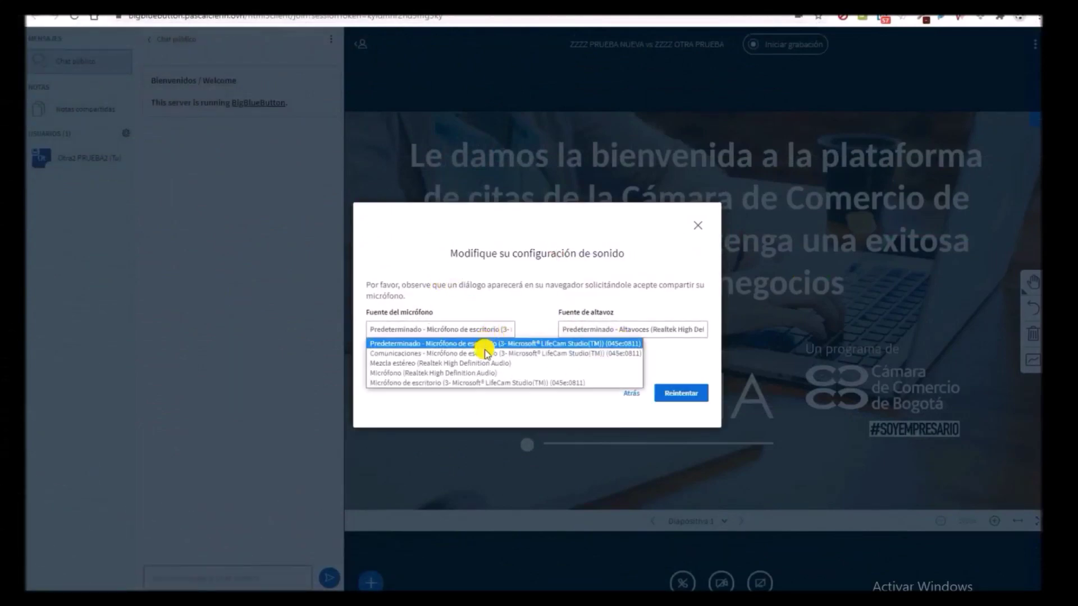
{"action": "left_click", "coordinate": [473, 383]}
{"action": "left_click", "coordinate": [579, 360]}
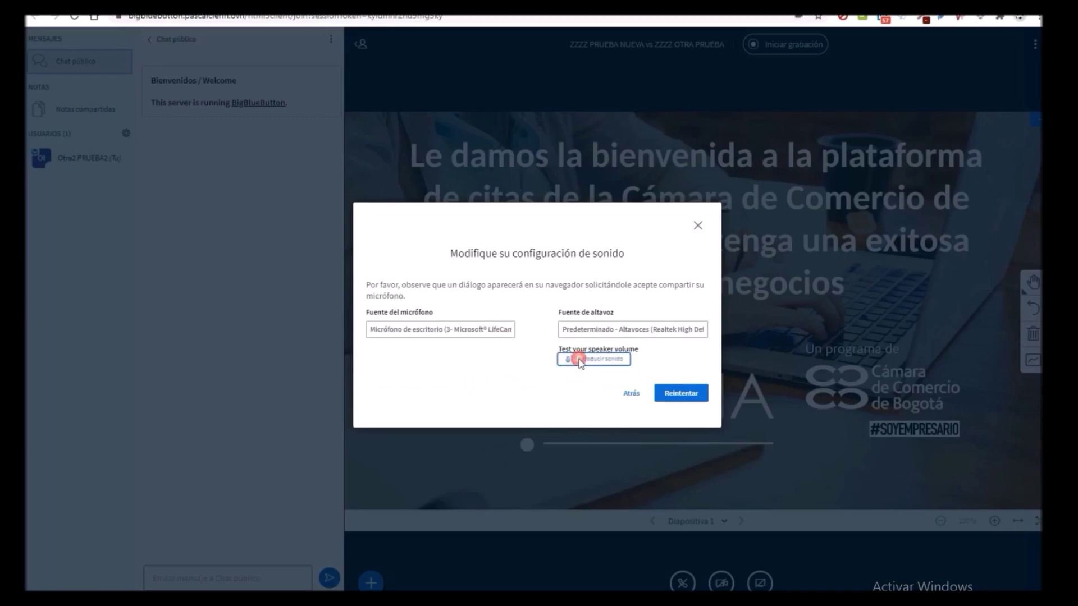
{"action": "left_click", "coordinate": [691, 393]}
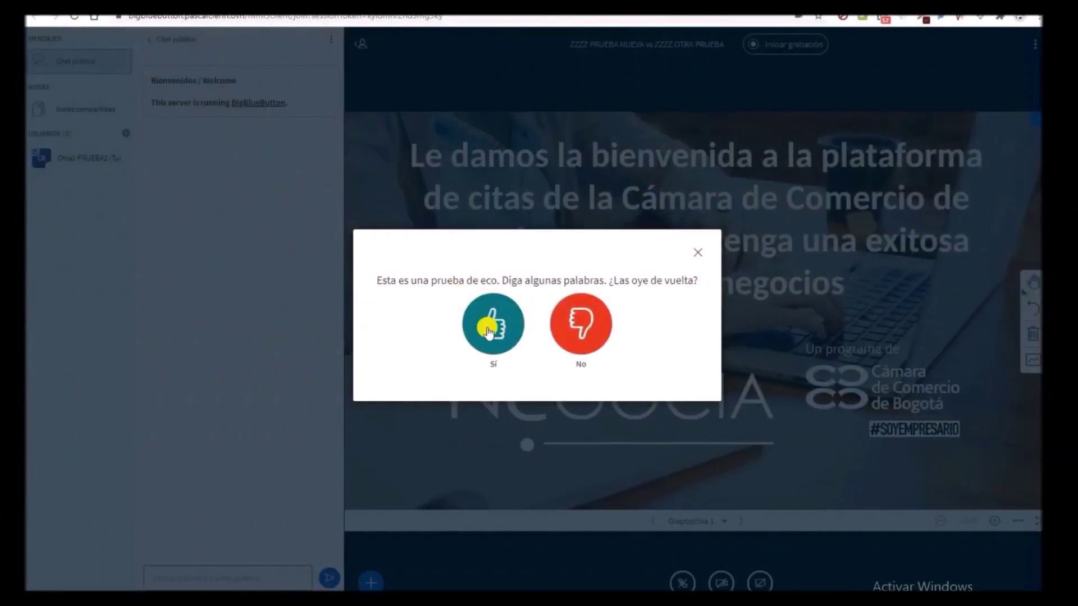
{"action": "left_click", "coordinate": [490, 332]}
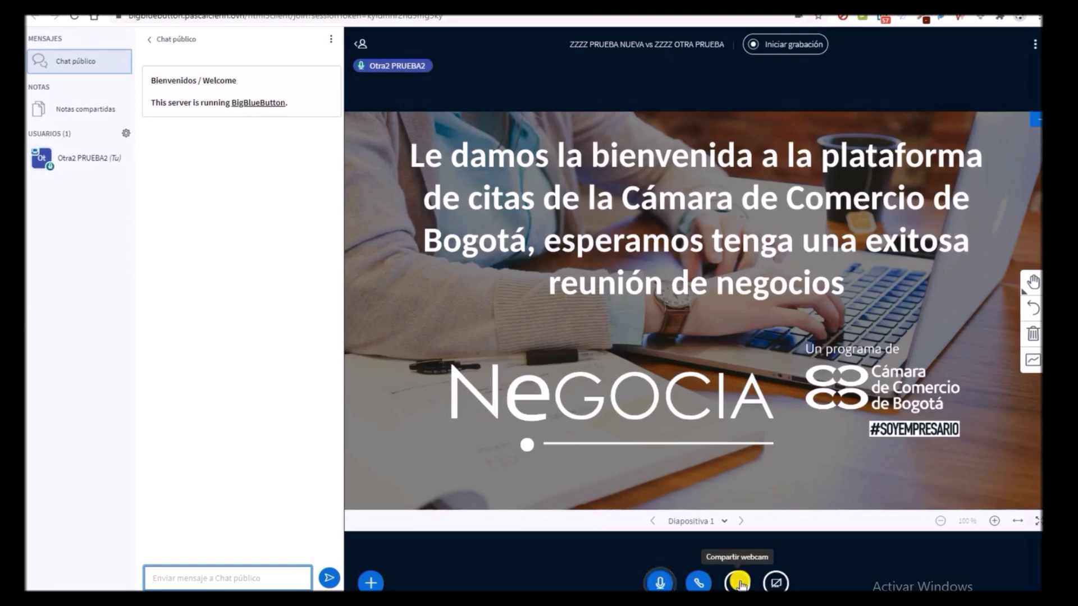
Step: Start webcam sharing in the meeting
{"action": "left_click", "coordinate": [739, 583]}
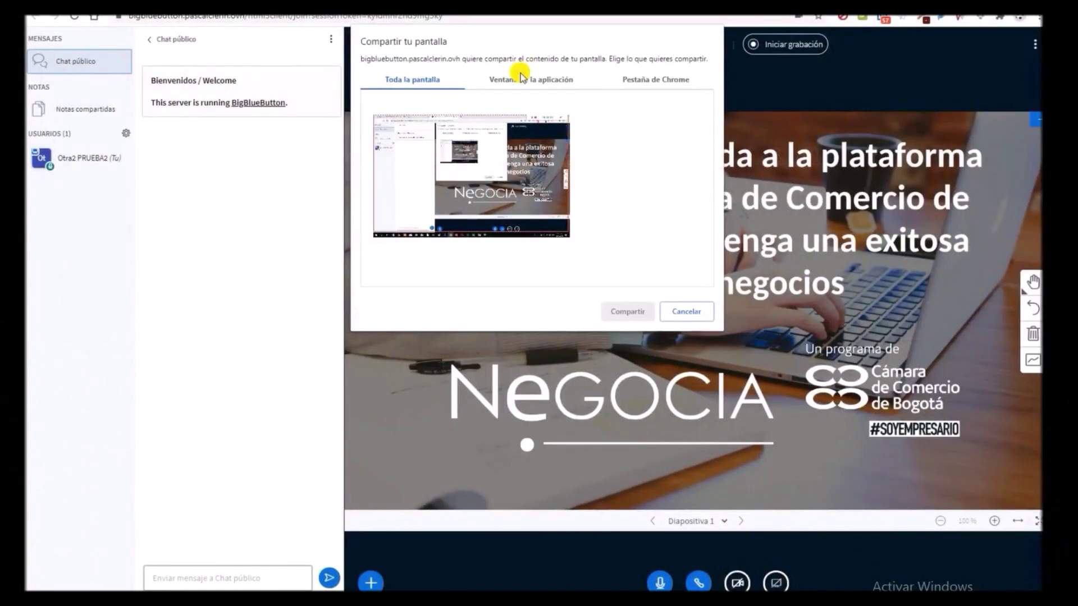
Step: Share the Negocia Chrome tab with the meeting and stop the screen sharing
{"action": "left_click", "coordinate": [519, 79]}
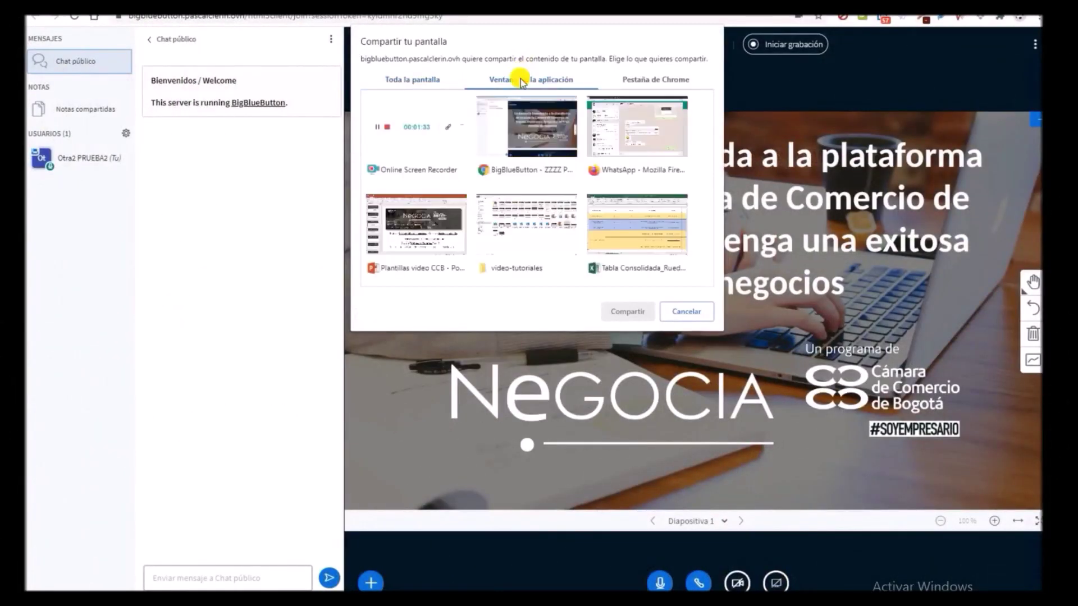
{"action": "left_click", "coordinate": [646, 82]}
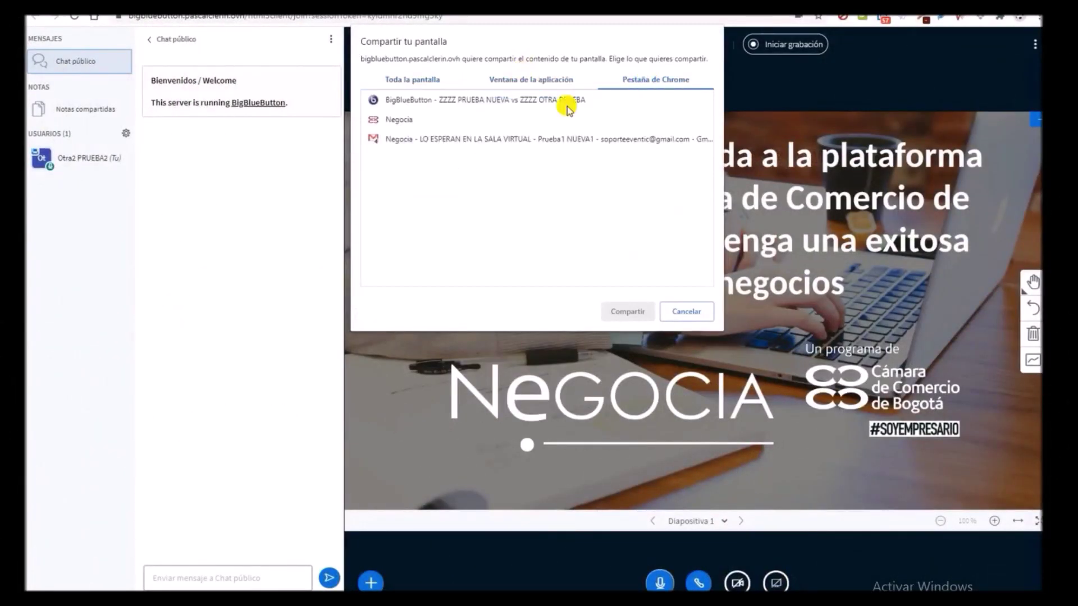
{"action": "left_click", "coordinate": [398, 119]}
{"action": "left_click", "coordinate": [627, 311]}
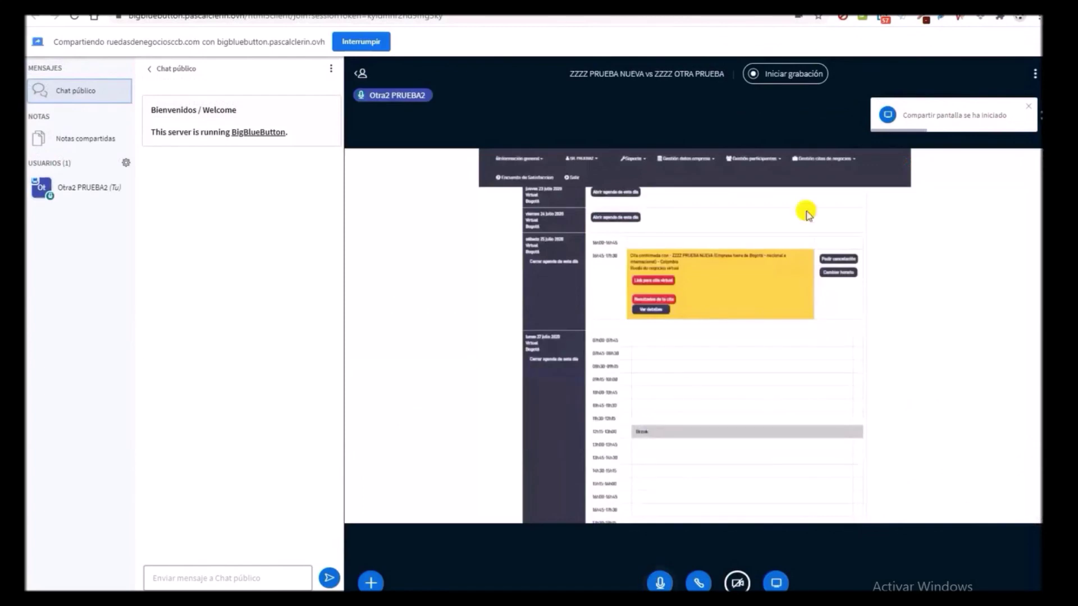
{"action": "left_click", "coordinate": [777, 584]}
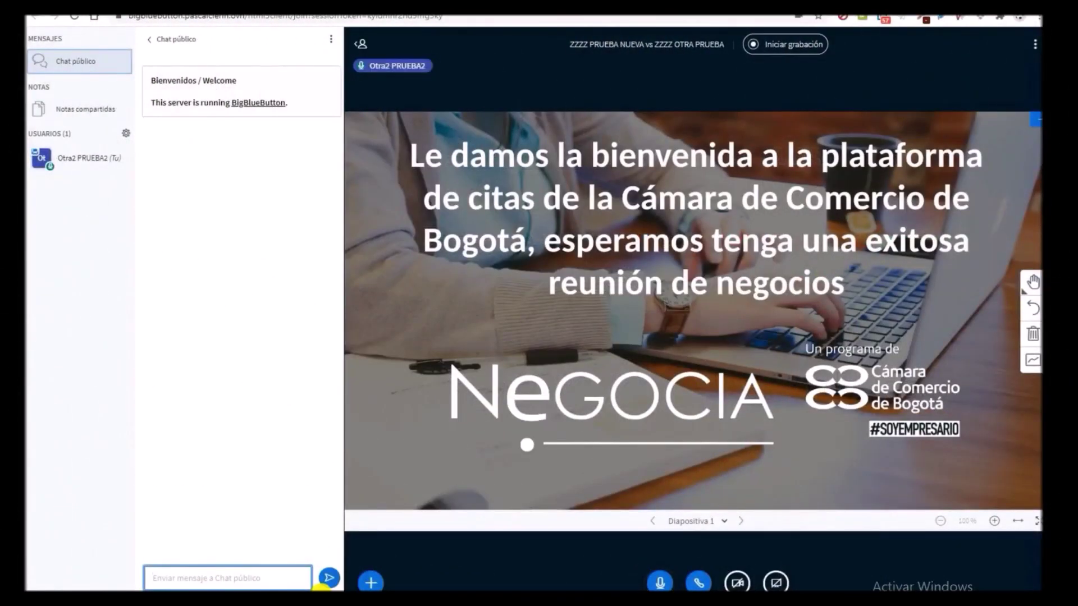
Step: Send the message "Chat público" to the public chat and save the chat conversation to a file
{"action": "type", "text": "público"}
{"action": "key", "text": "Return"}
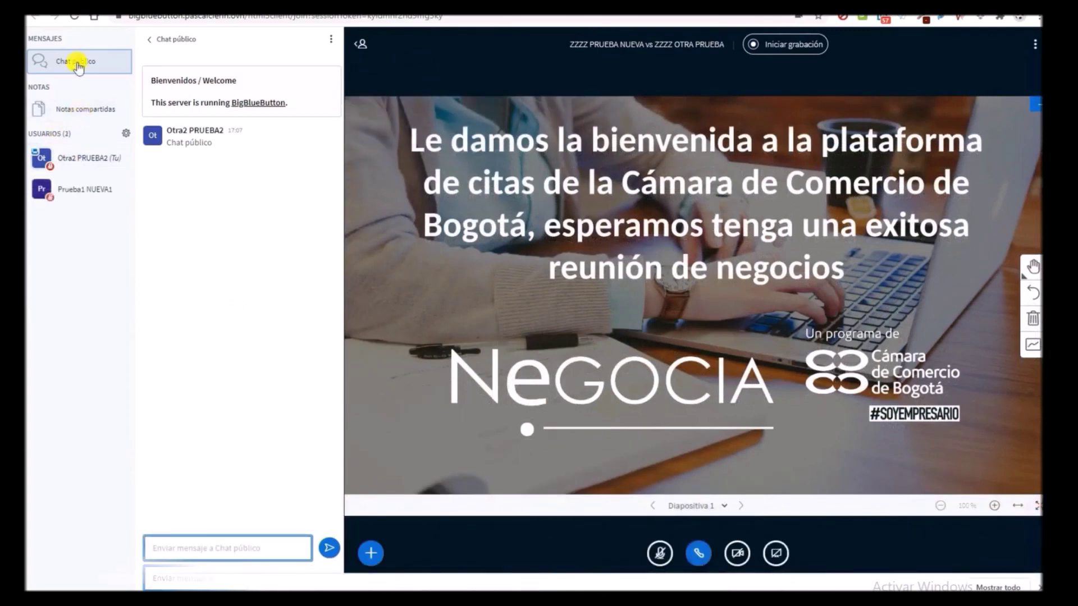
{"action": "left_click", "coordinate": [329, 41]}
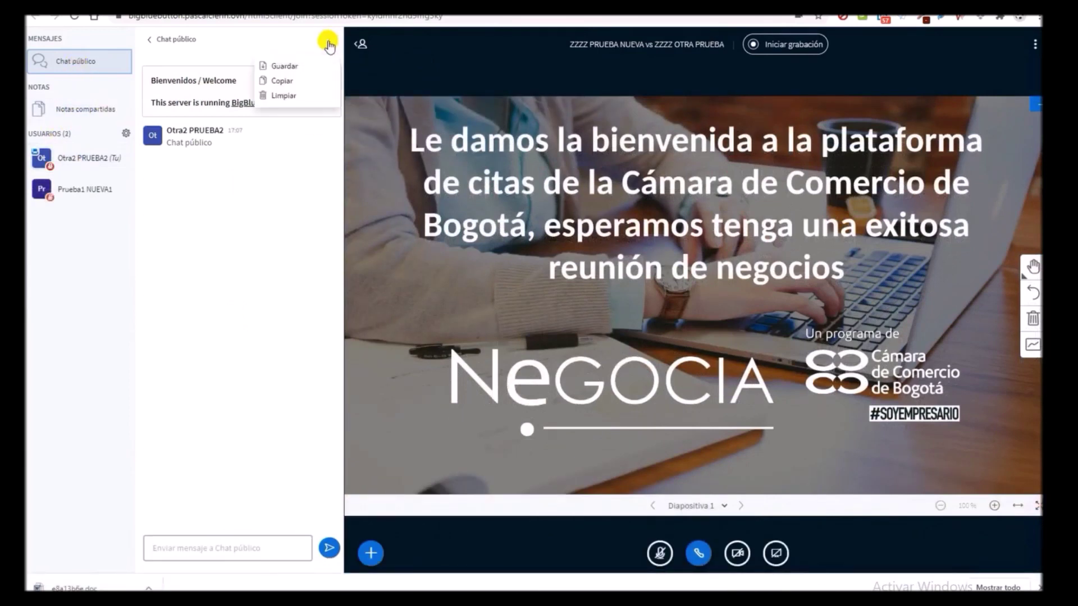
{"action": "left_click", "coordinate": [280, 66]}
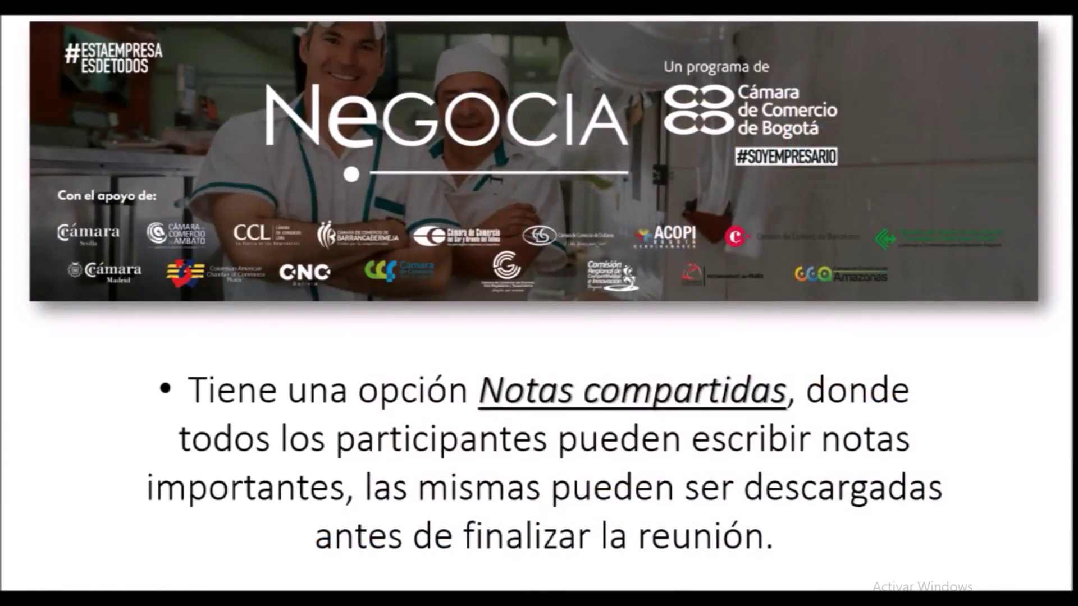
Step: Write "Notas compartidas de la reunión." and "Todos los participantes pueden colocar sus notas." as separate lines in the shared notes
{"action": "left_click", "coordinate": [79, 108]}
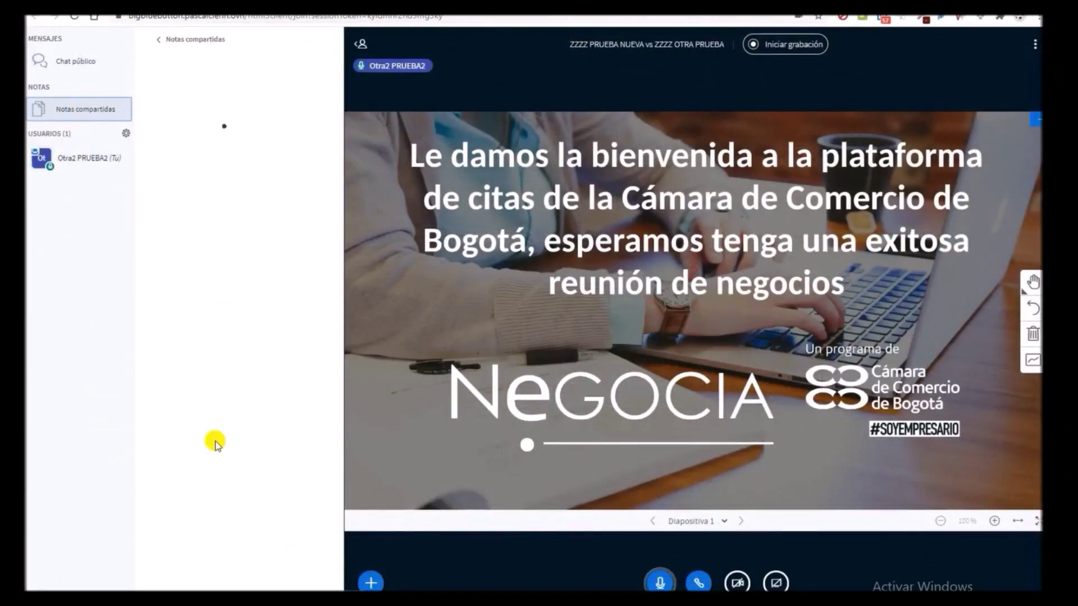
{"action": "type", "text": "Notas compartidas de la reun"}
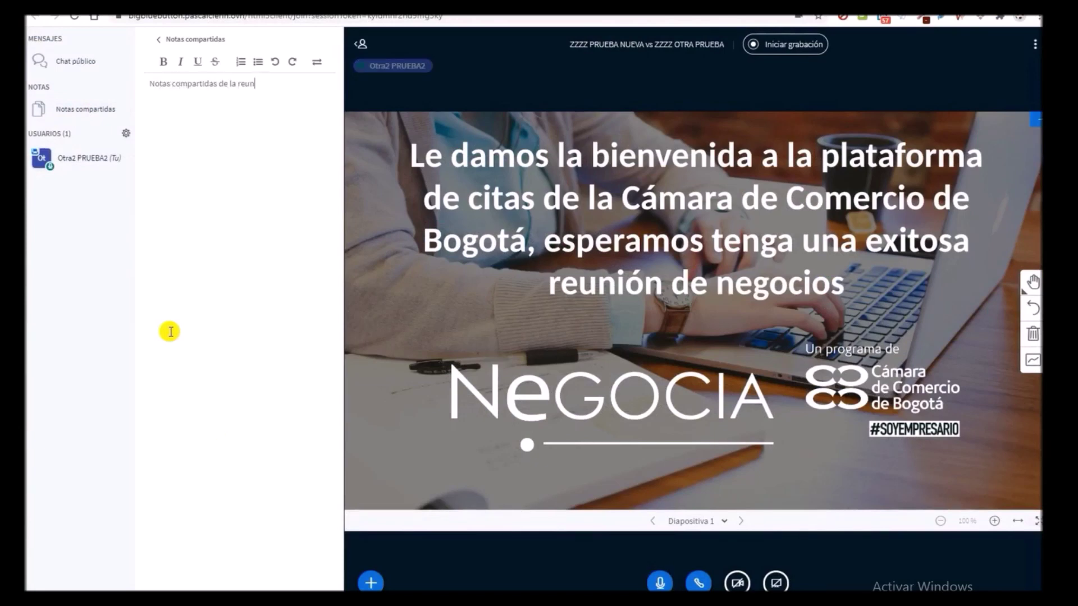
{"action": "type", "text": "ión.ión."}
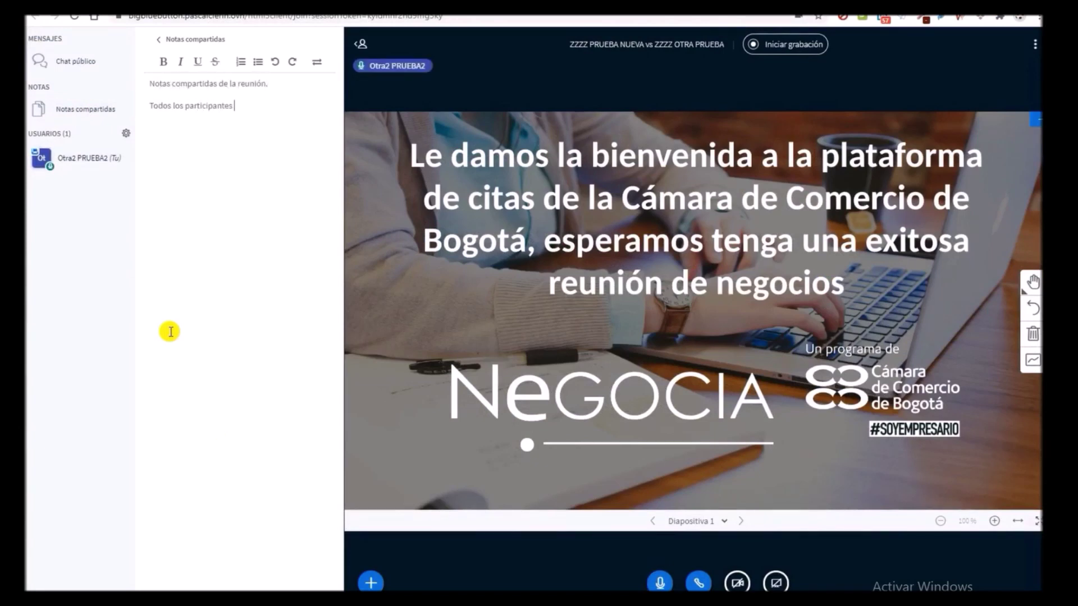
{"action": "type", "text": "r sus notas."}
{"action": "key", "text": "Return"}
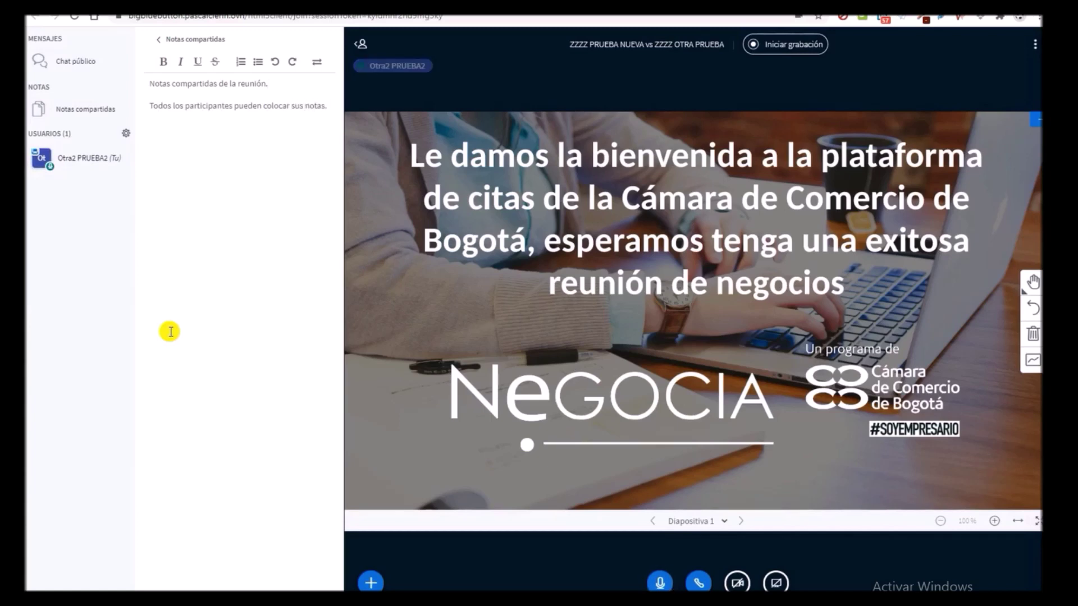
Step: Export the shared notes as a Microsoft Word file and return to the public chat
{"action": "left_click", "coordinate": [318, 62]}
{"action": "left_click_drag", "start_coordinate": [153, 113], "coordinate": [245, 114]}
{"action": "left_click", "coordinate": [245, 114]}
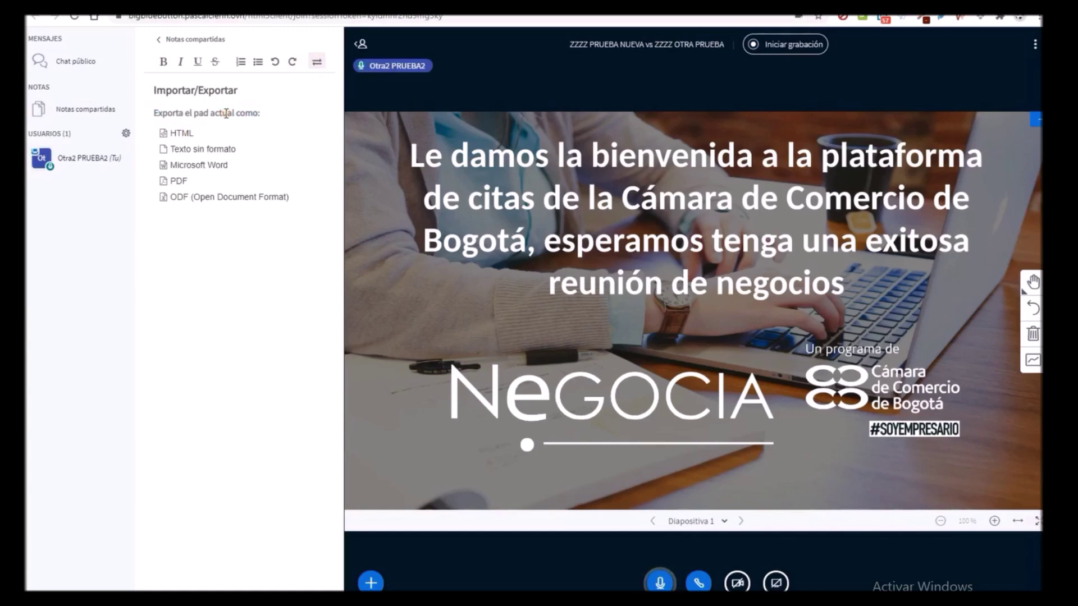
{"action": "left_click", "coordinate": [195, 165]}
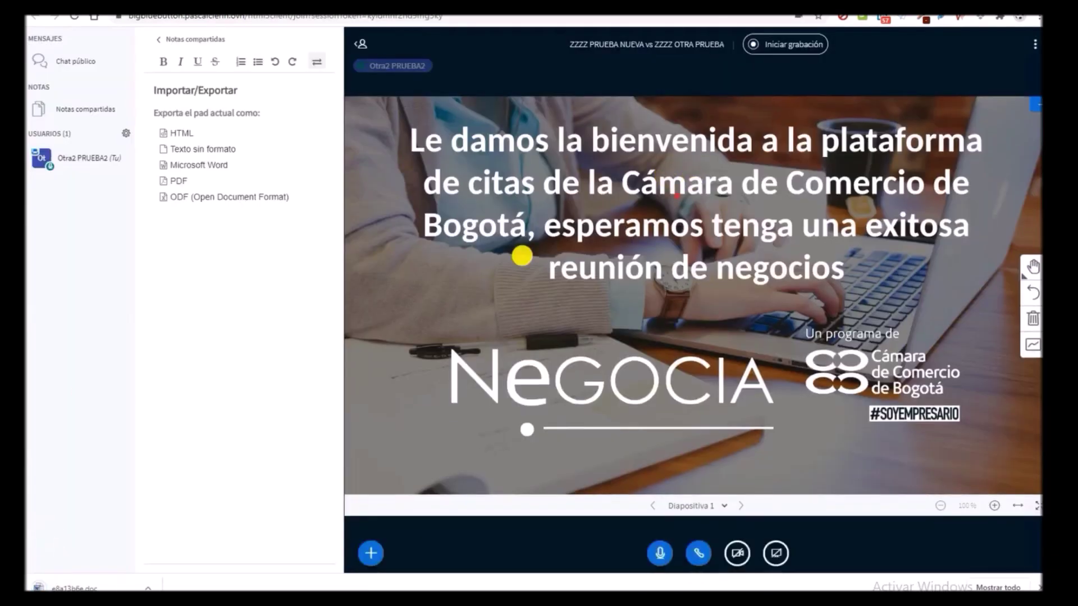
{"action": "left_click", "coordinate": [64, 62]}
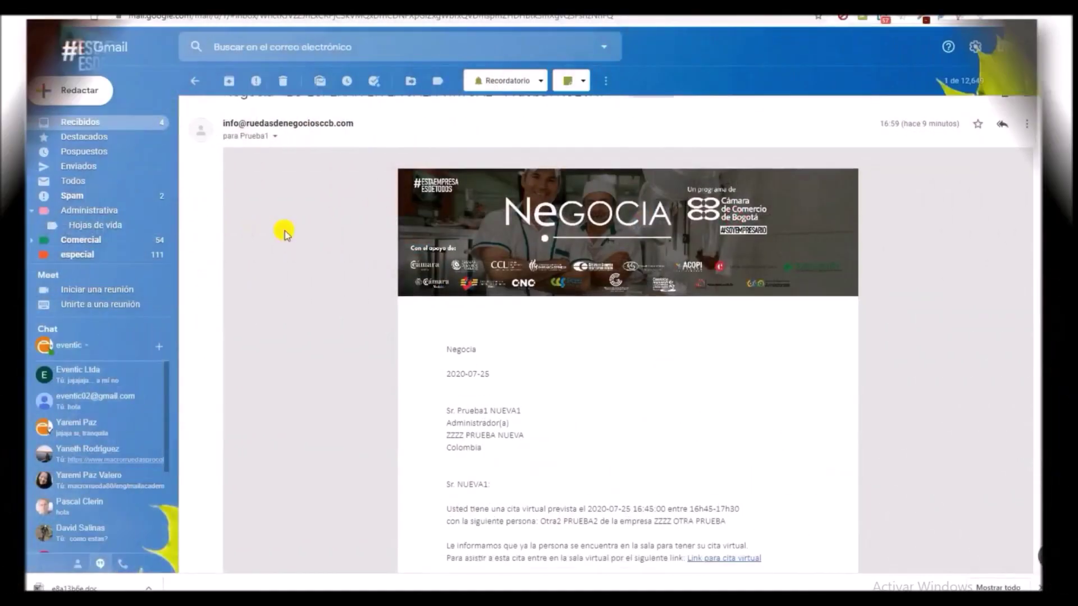
Step: Examine the virtual room waiting notice in Gmail, including its subject, appointment details and the line with the virtual appointment link
{"action": "scroll", "coordinate": [284, 232], "scroll_direction": "down", "scroll_amount": 3}
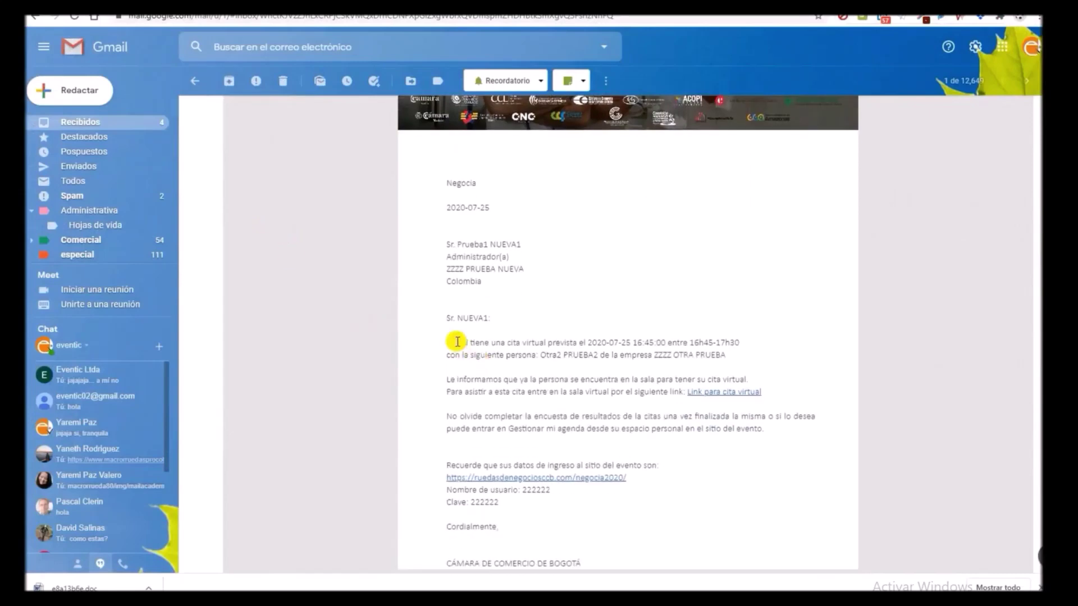
{"action": "scroll", "coordinate": [457, 341], "scroll_direction": "up", "scroll_amount": 3}
{"action": "left_click_drag", "start_coordinate": [220, 116], "coordinate": [625, 122]}
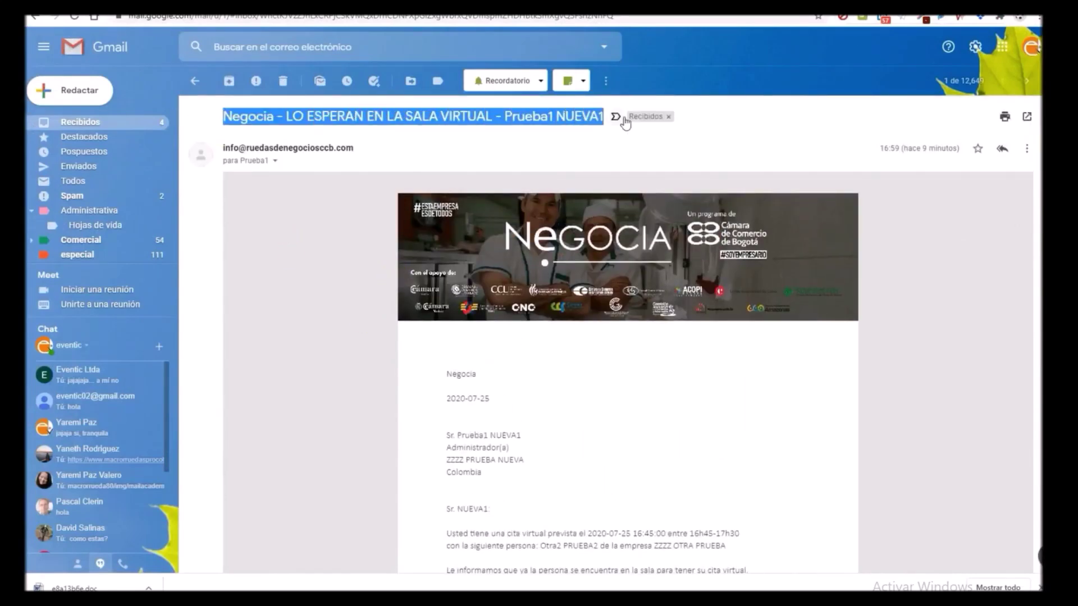
{"action": "left_click", "coordinate": [287, 348]}
{"action": "scroll", "coordinate": [286, 345], "scroll_direction": "down", "scroll_amount": 4}
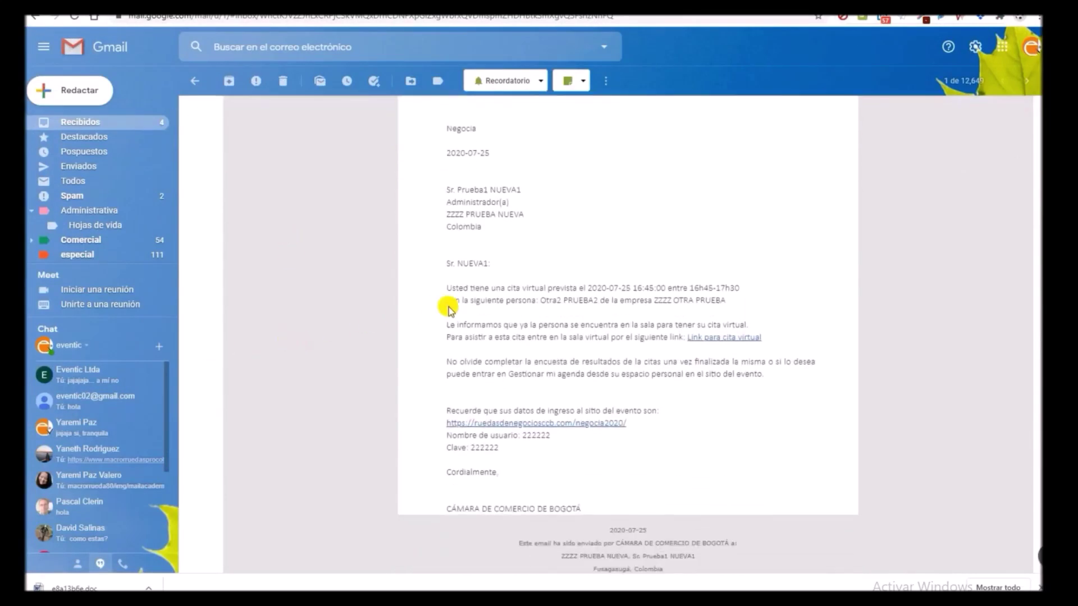
{"action": "left_click_drag", "start_coordinate": [448, 335], "coordinate": [784, 340]}
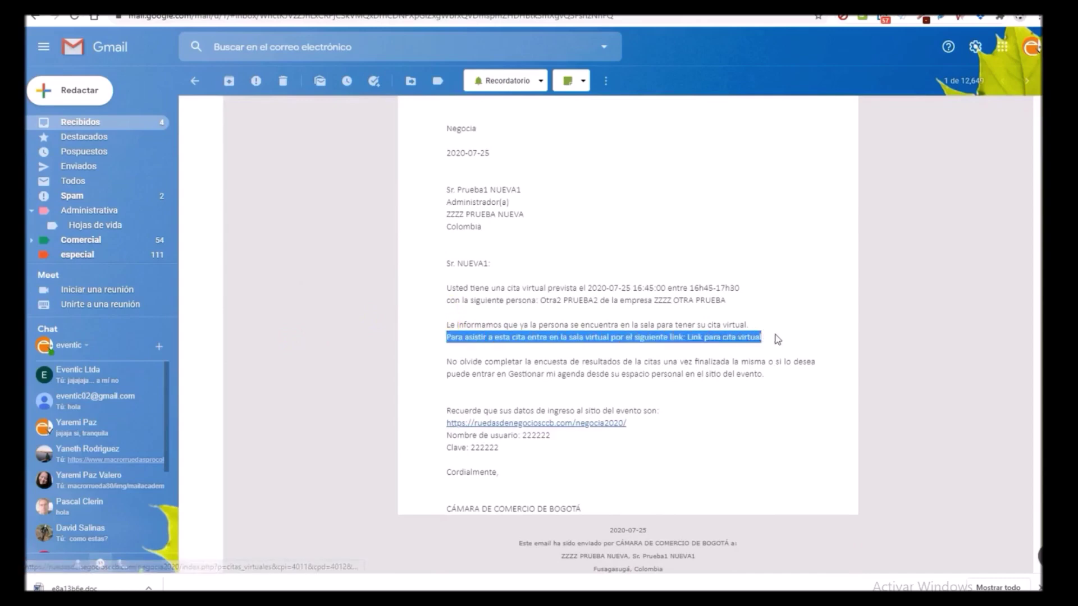
{"action": "left_click", "coordinate": [634, 339]}
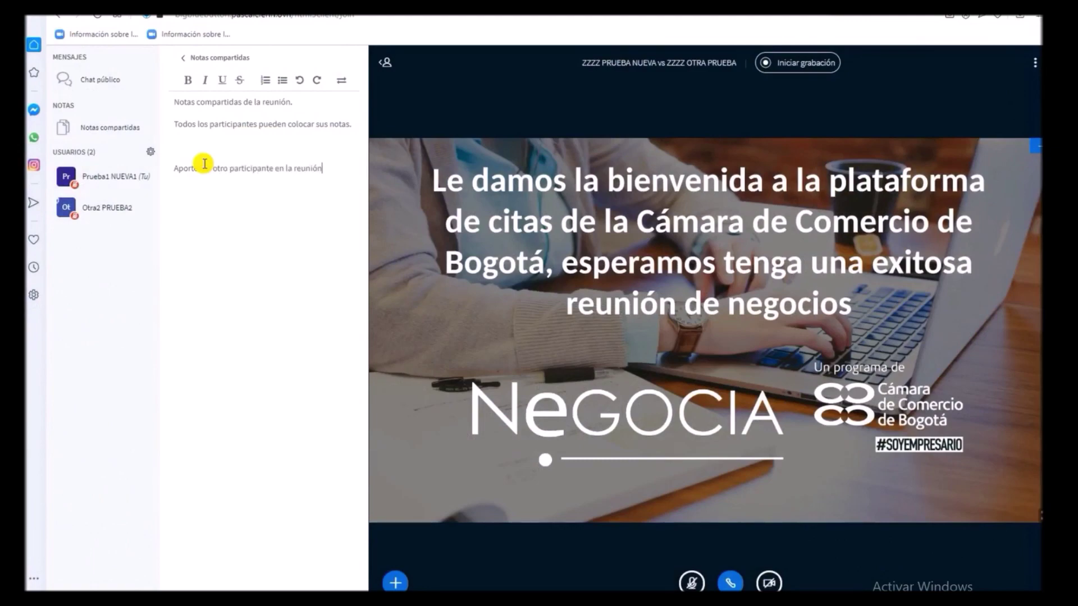
Step: Make the other participant's contribution line in the shared notes bold, working in the second participant's meeting window
{"action": "triple_click", "coordinate": [205, 163]}
{"action": "left_click", "coordinate": [188, 80]}
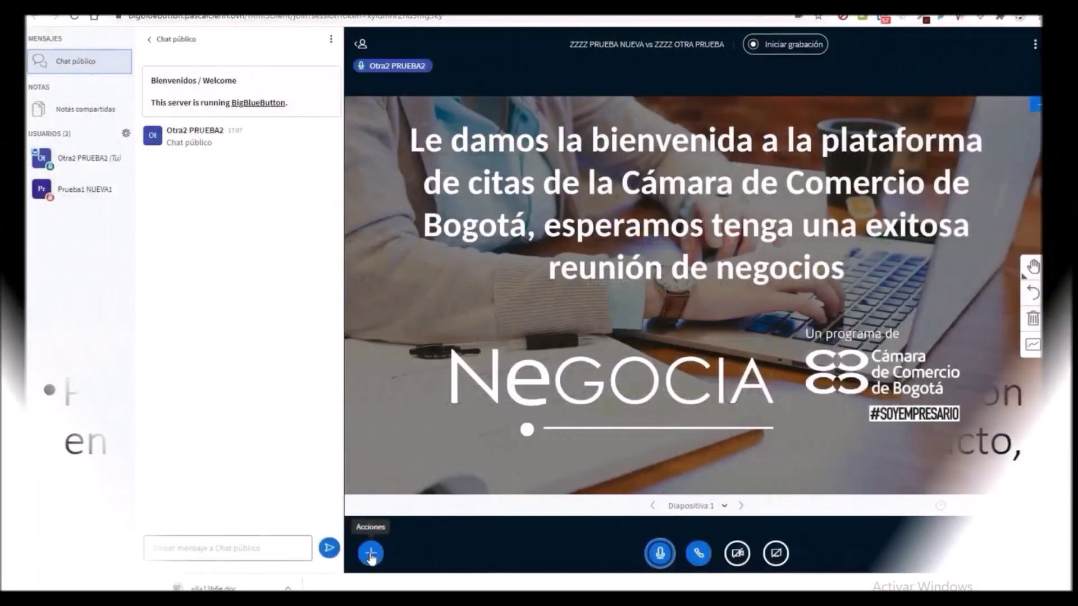
Step: Upload EJEMPLO PRESENTACION.pptx to the meeting as the current presentation
{"action": "left_click", "coordinate": [370, 551]}
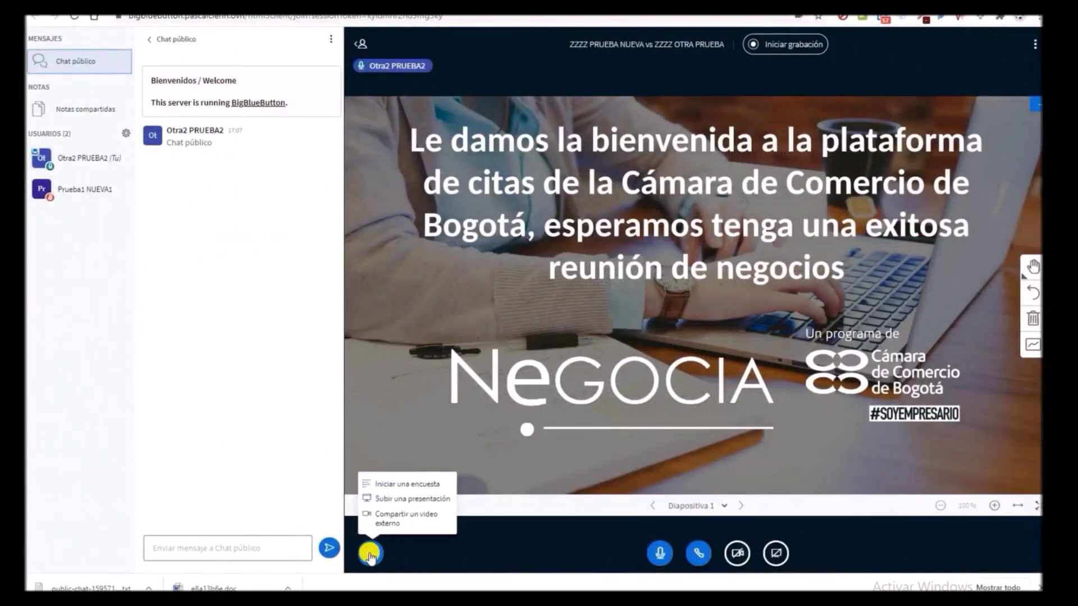
{"action": "left_click", "coordinate": [418, 499]}
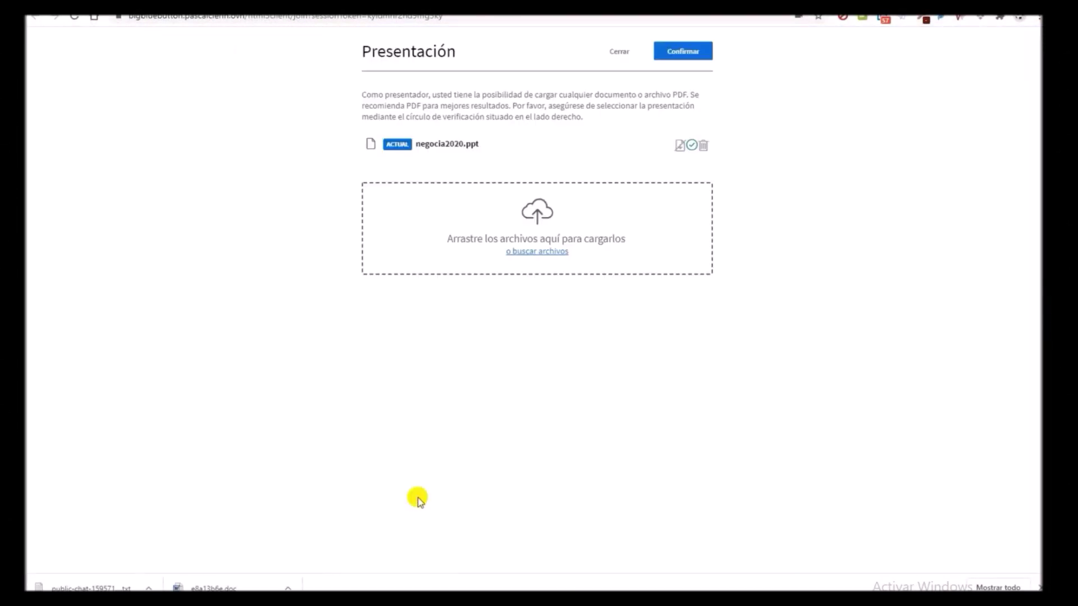
{"action": "left_click", "coordinate": [536, 249]}
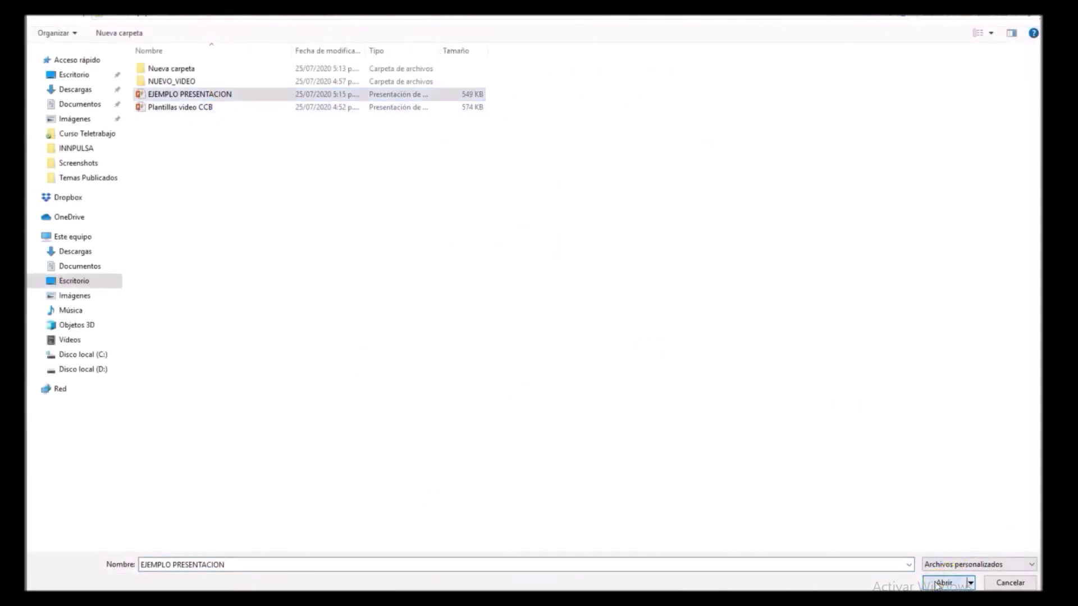
{"action": "left_click", "coordinate": [943, 582]}
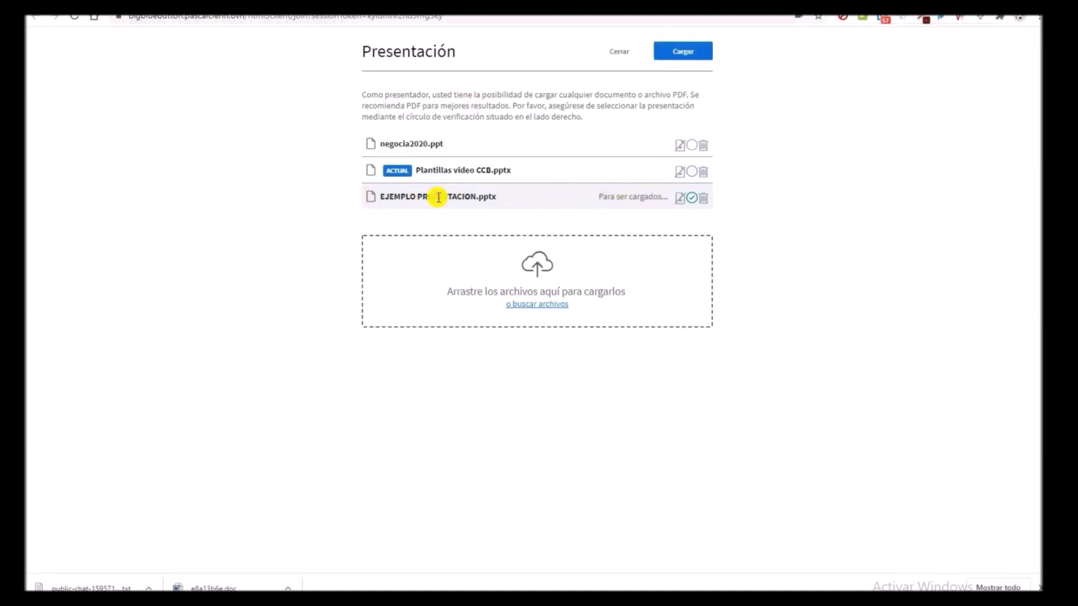
{"action": "left_click", "coordinate": [685, 50]}
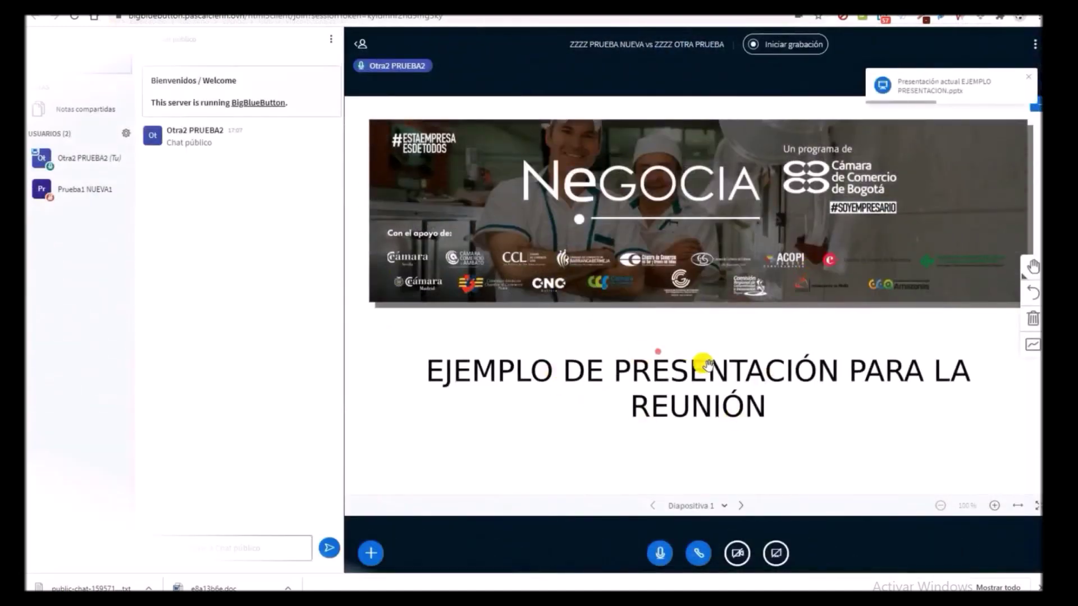
Step: Advance the presentation to slide 3 and draw a red rectangle around the text "GRACIAS POR SU ATENCIÓN"
{"action": "left_click", "coordinate": [741, 506]}
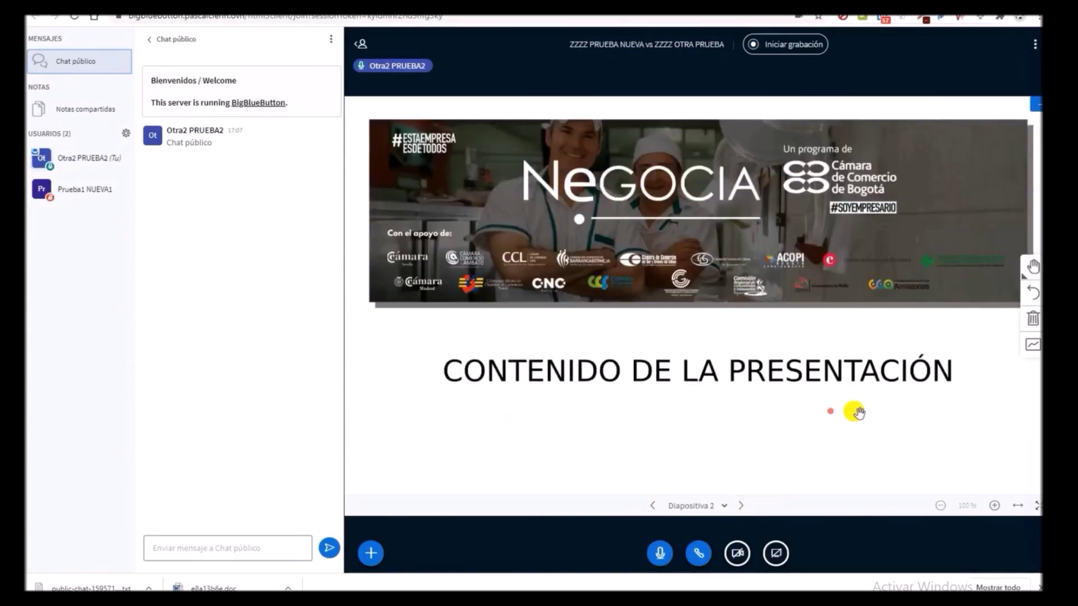
{"action": "left_click", "coordinate": [741, 506]}
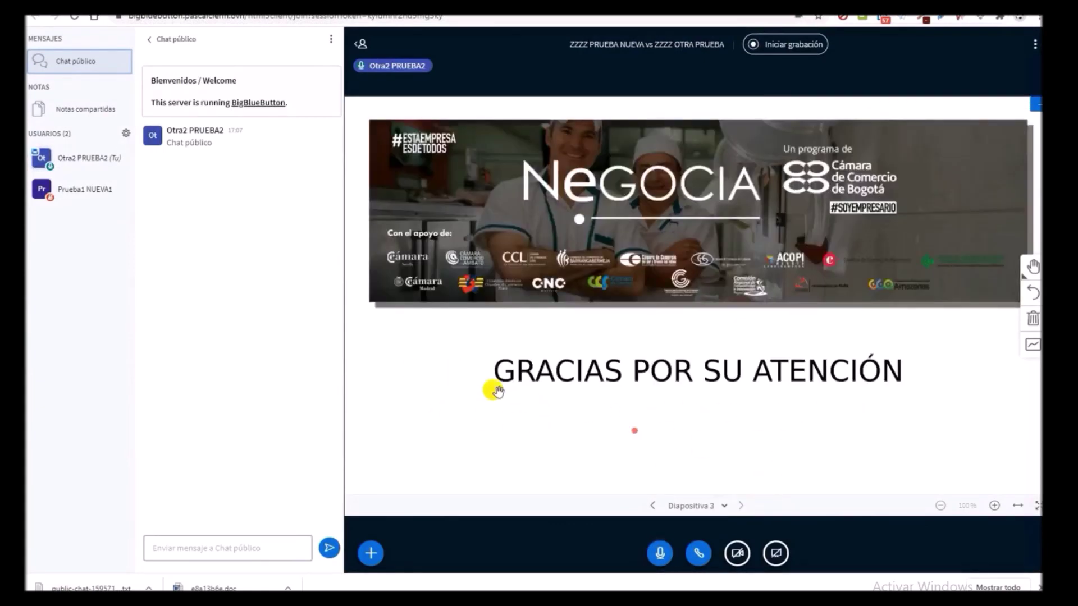
{"action": "left_click_drag", "start_coordinate": [477, 335], "coordinate": [510, 428]}
{"action": "left_click_drag", "start_coordinate": [509, 428], "coordinate": [923, 402]}
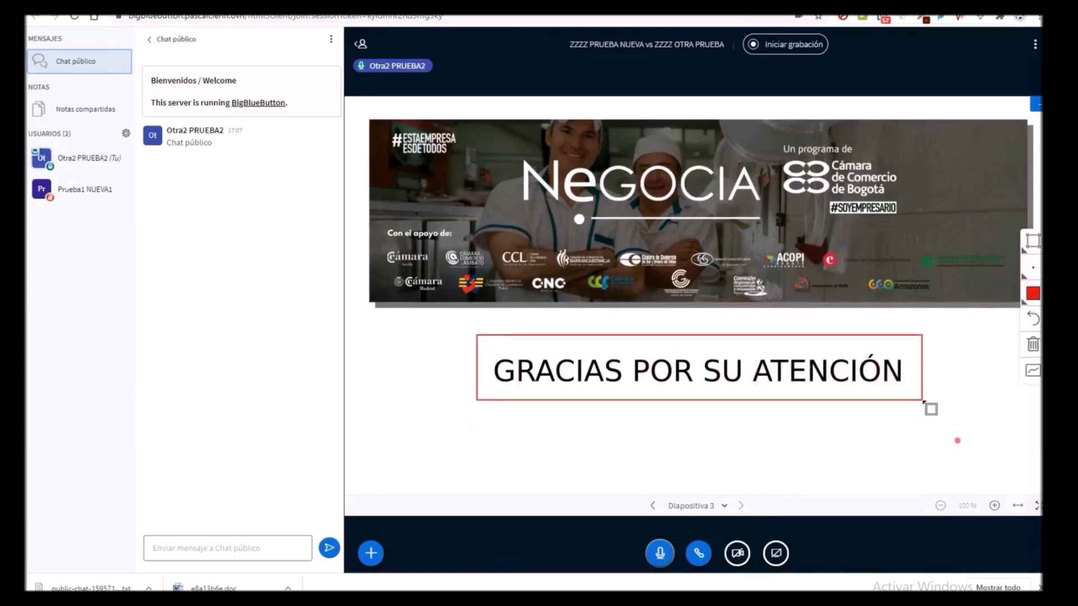
Step: Switch the whiteboard annotation tool from rectangle to Texto
{"action": "left_click", "coordinate": [1032, 240]}
{"action": "left_click", "coordinate": [982, 241]}
{"action": "left_click", "coordinate": [1033, 240]}
{"action": "left_click", "coordinate": [852, 241]}
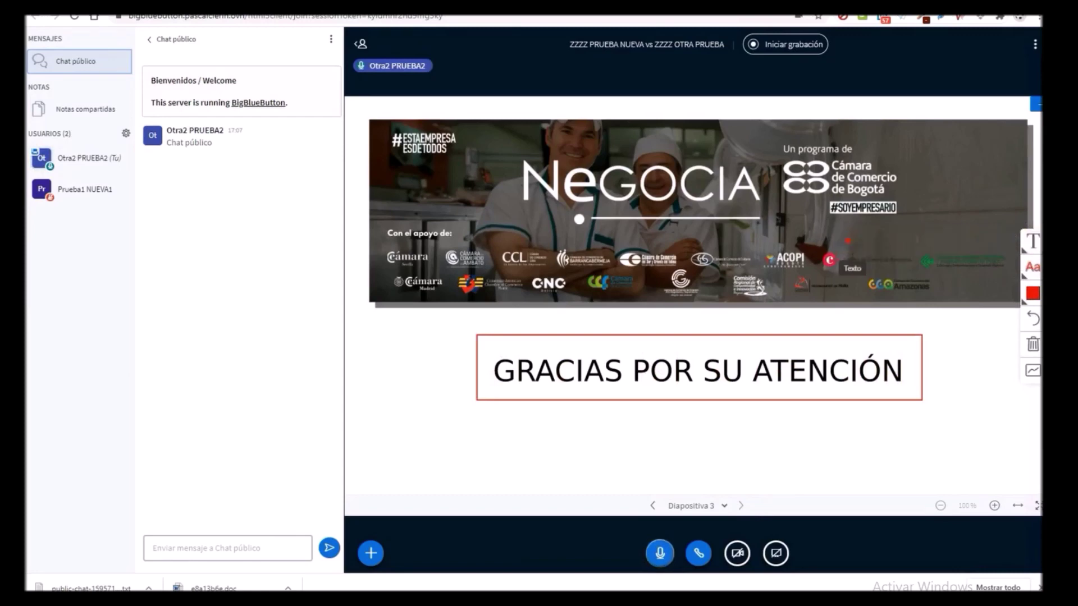
Step: Share the tutorial on scheduling appointments in the Centro Virtual de Negocios as an external video, using its copied URL
{"action": "left_click", "coordinate": [369, 554]}
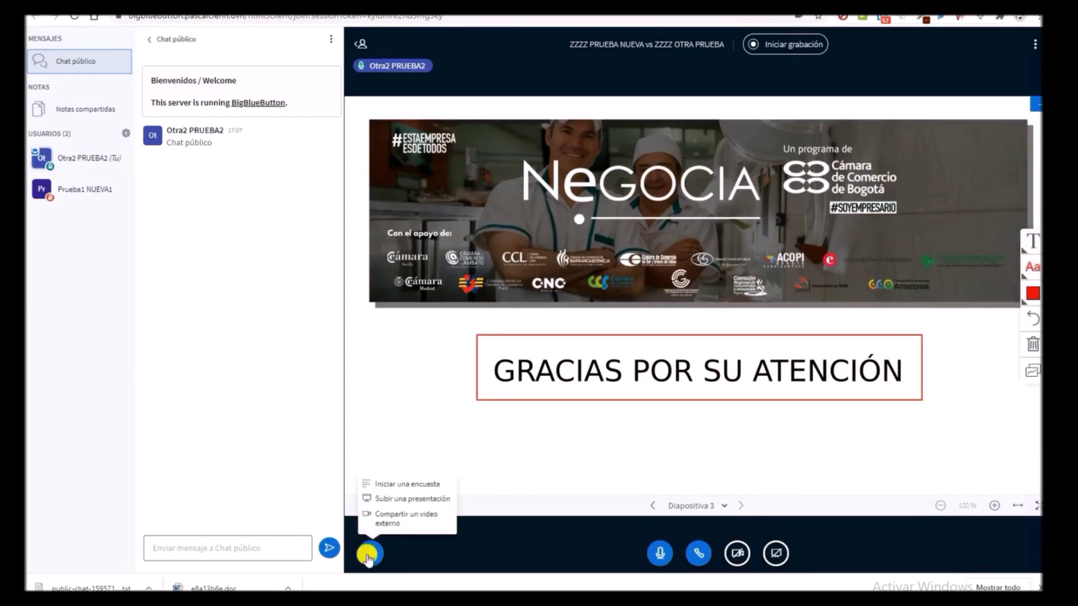
{"action": "left_click", "coordinate": [420, 516]}
{"action": "left_click", "coordinate": [404, 289]}
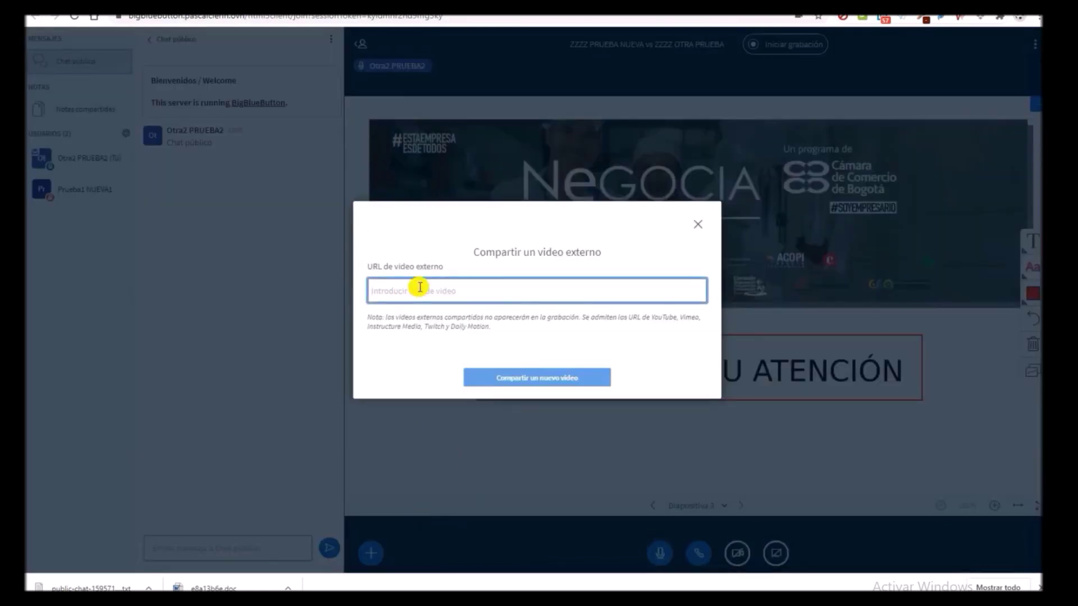
{"action": "key", "text": "ctrl+v"}
{"action": "left_click", "coordinate": [559, 378]}
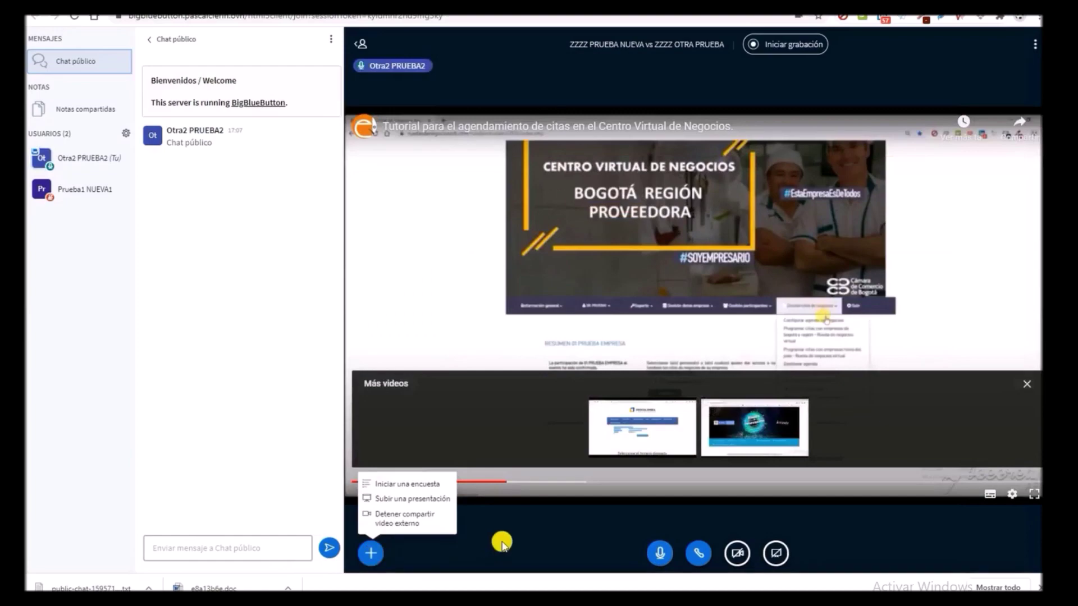
Step: Stop sharing the external video and start recording the meeting
{"action": "left_click", "coordinate": [501, 543]}
{"action": "left_click", "coordinate": [781, 554]}
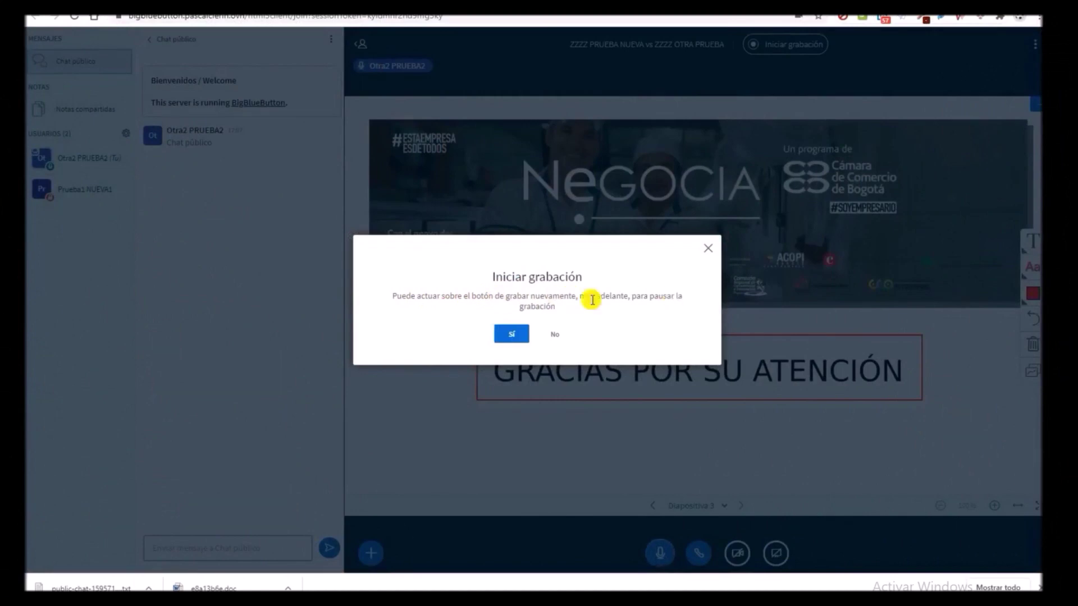
{"action": "left_click", "coordinate": [506, 335]}
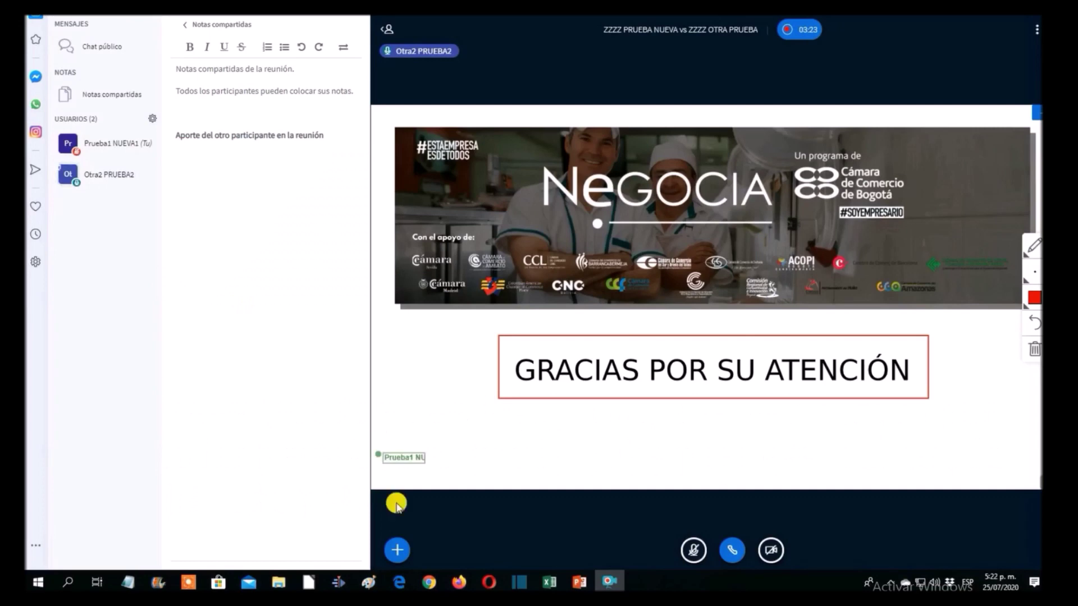
Step: In the second participant's meeting window, take the presenter role and upload OTRA PRESENTACION.pptx as the current presentation
{"action": "left_click", "coordinate": [397, 550]}
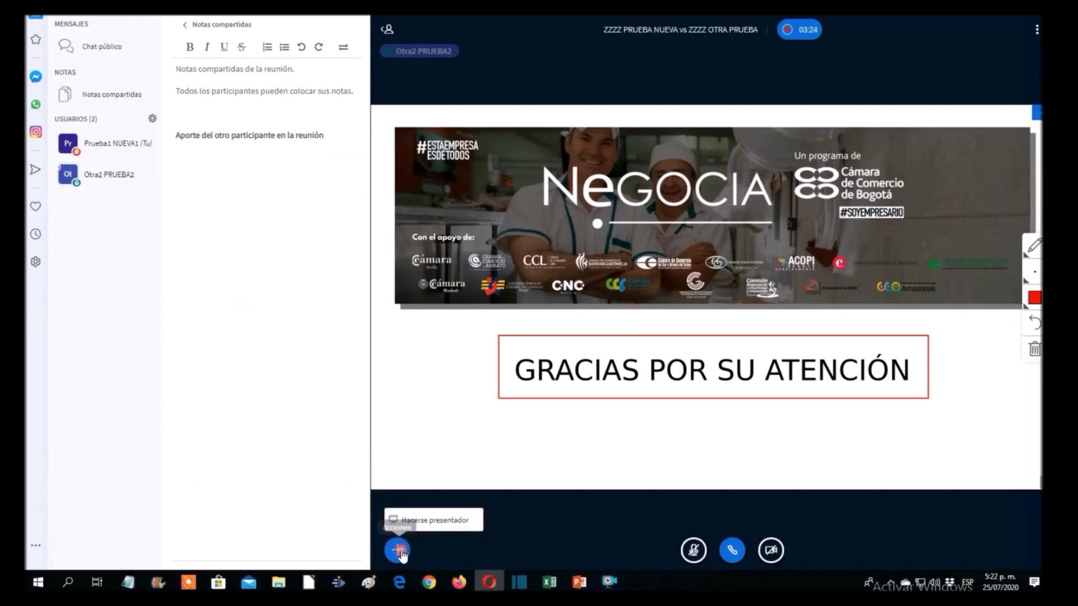
{"action": "left_click", "coordinate": [460, 521]}
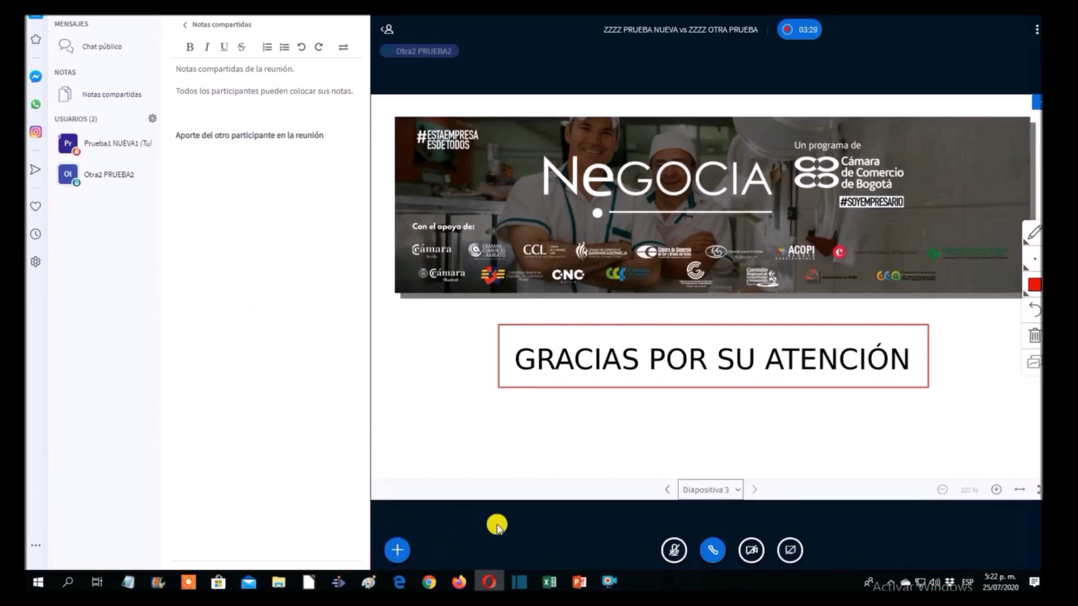
{"action": "left_click", "coordinate": [406, 541]}
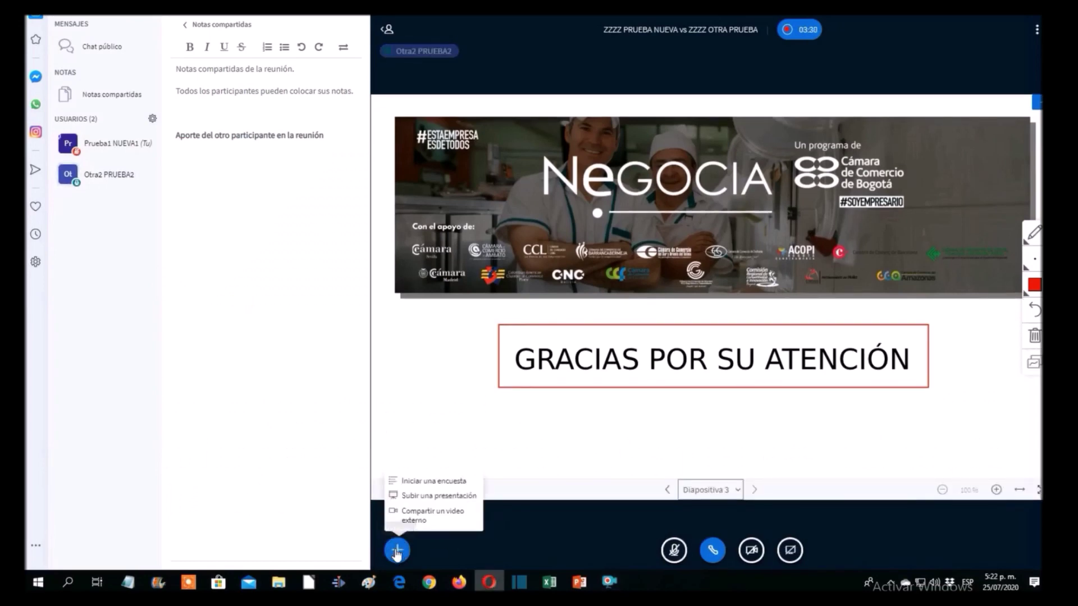
{"action": "left_click", "coordinate": [452, 494]}
{"action": "left_click", "coordinate": [555, 291]}
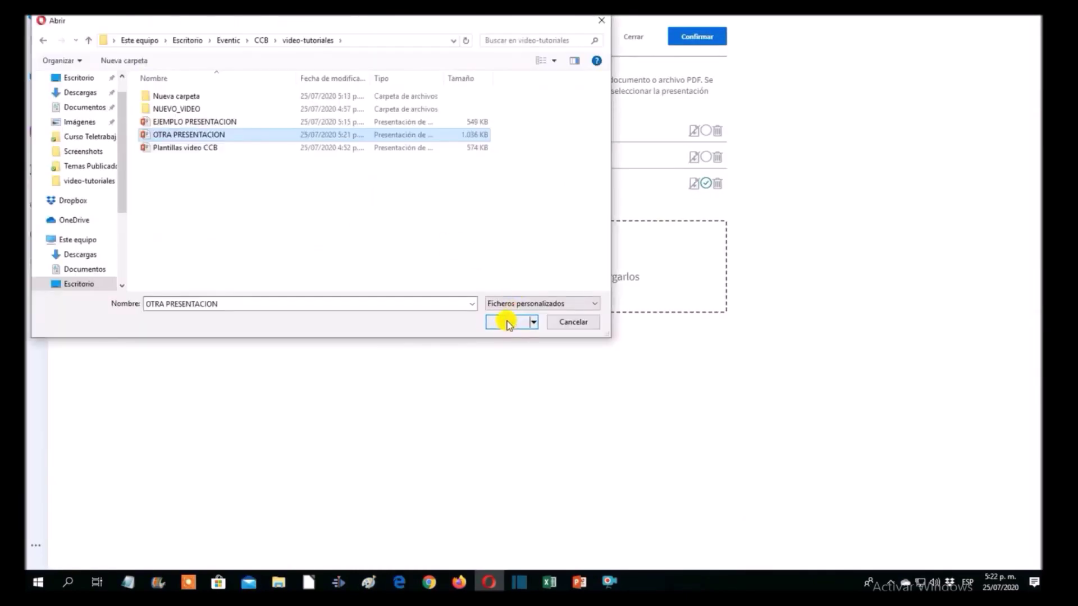
{"action": "left_click", "coordinate": [507, 323]}
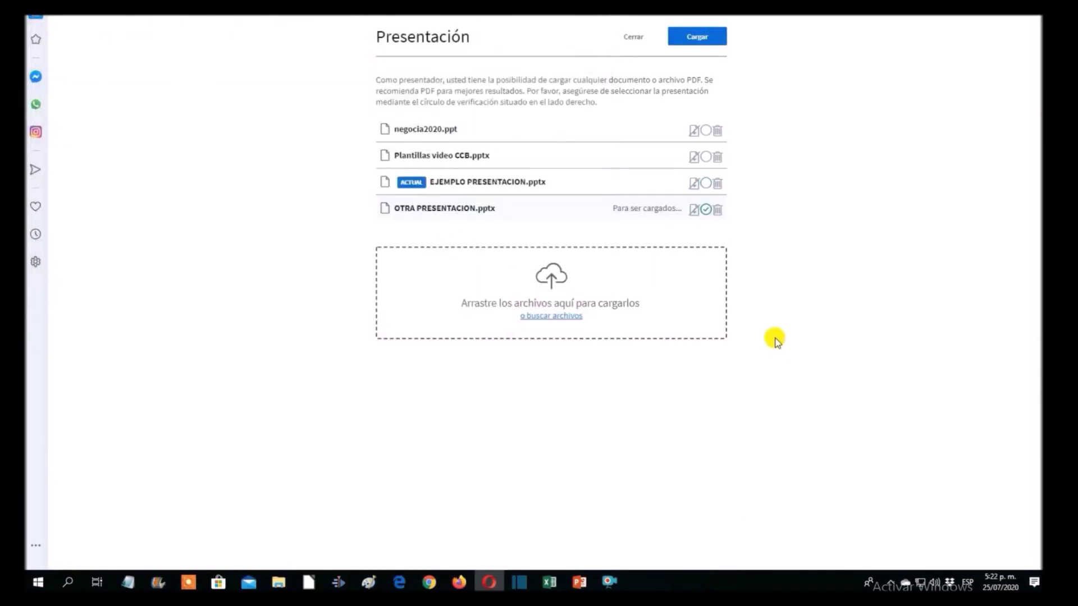
{"action": "left_click", "coordinate": [713, 38]}
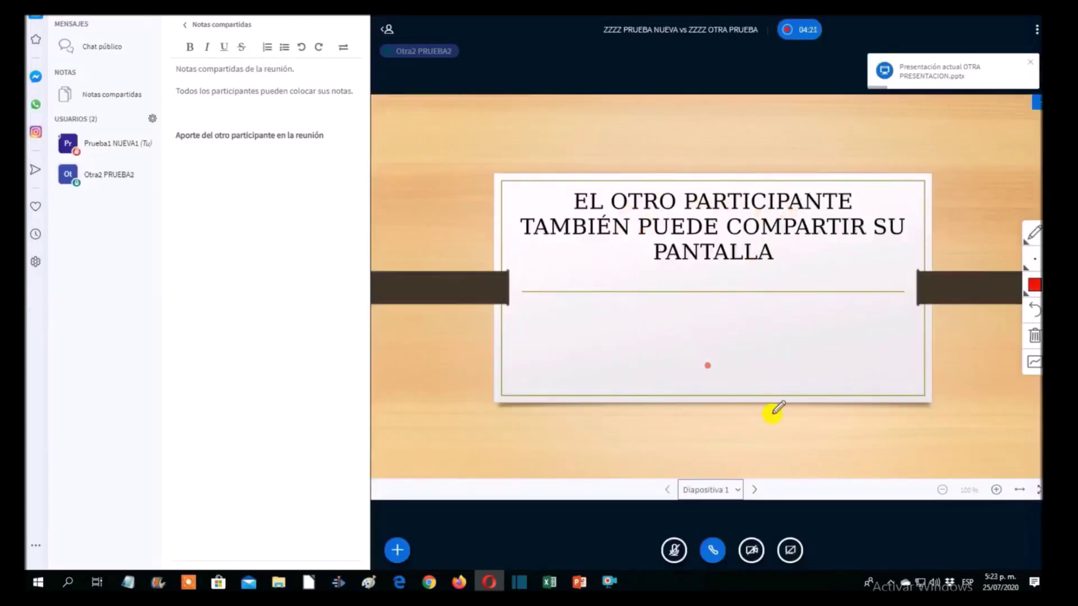
Step: Advance the second participant's presentation to slide 3 and pause the meeting recording
{"action": "left_click", "coordinate": [755, 490]}
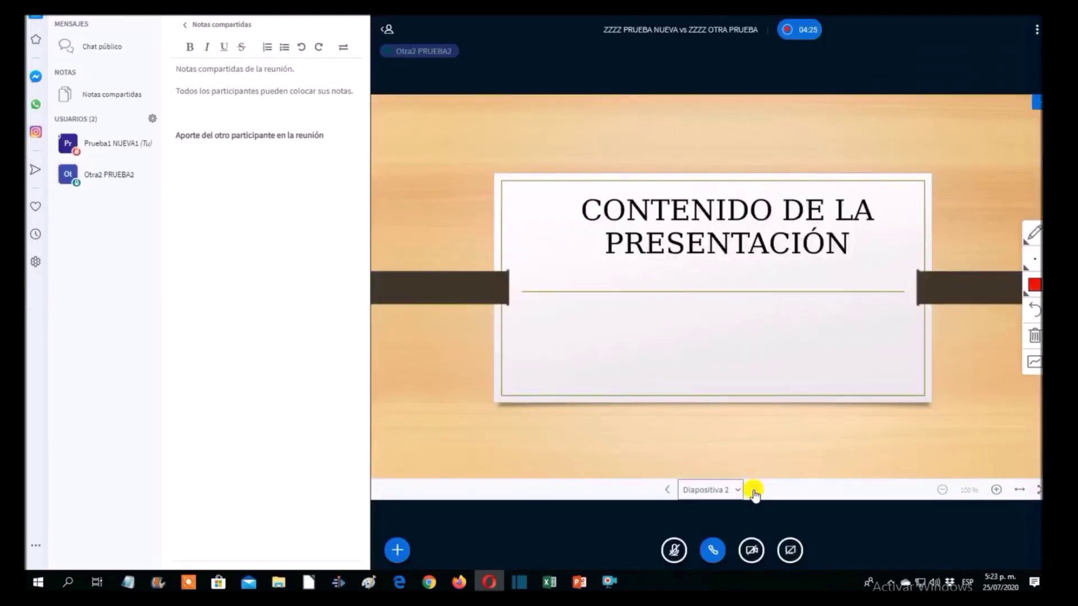
{"action": "left_click", "coordinate": [755, 491]}
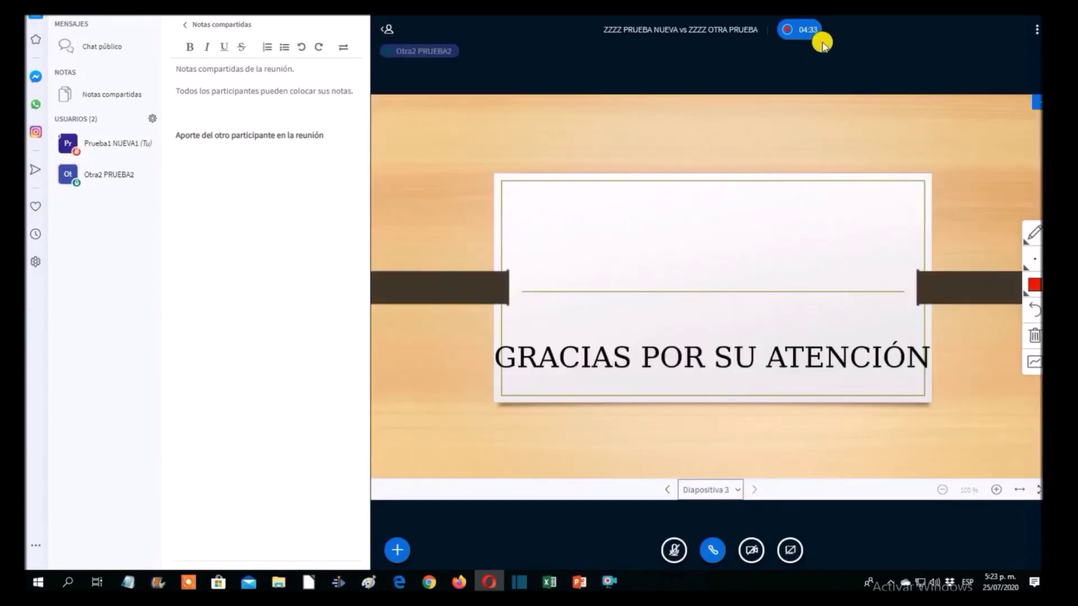
{"action": "left_click", "coordinate": [807, 31]}
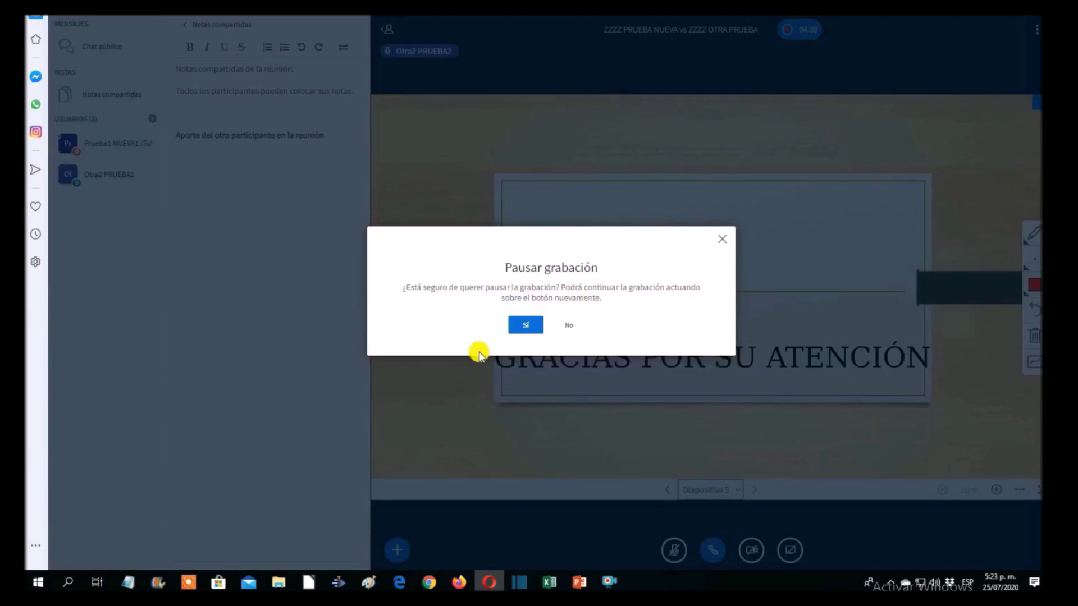
{"action": "left_click", "coordinate": [526, 325]}
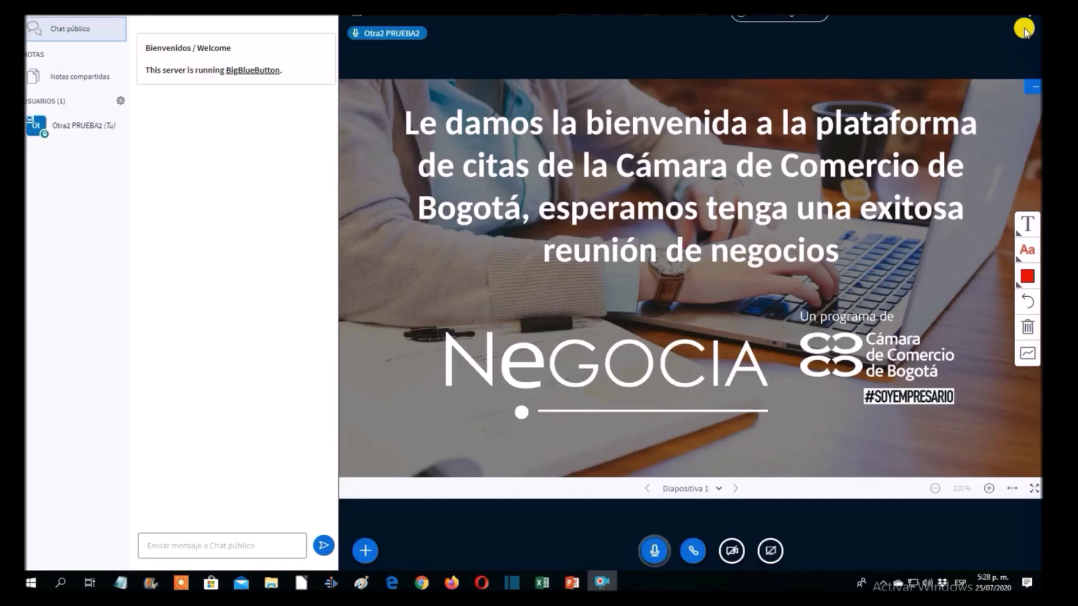
Step: End the meeting for everyone from the first participant's window
{"action": "left_click", "coordinate": [1030, 13]}
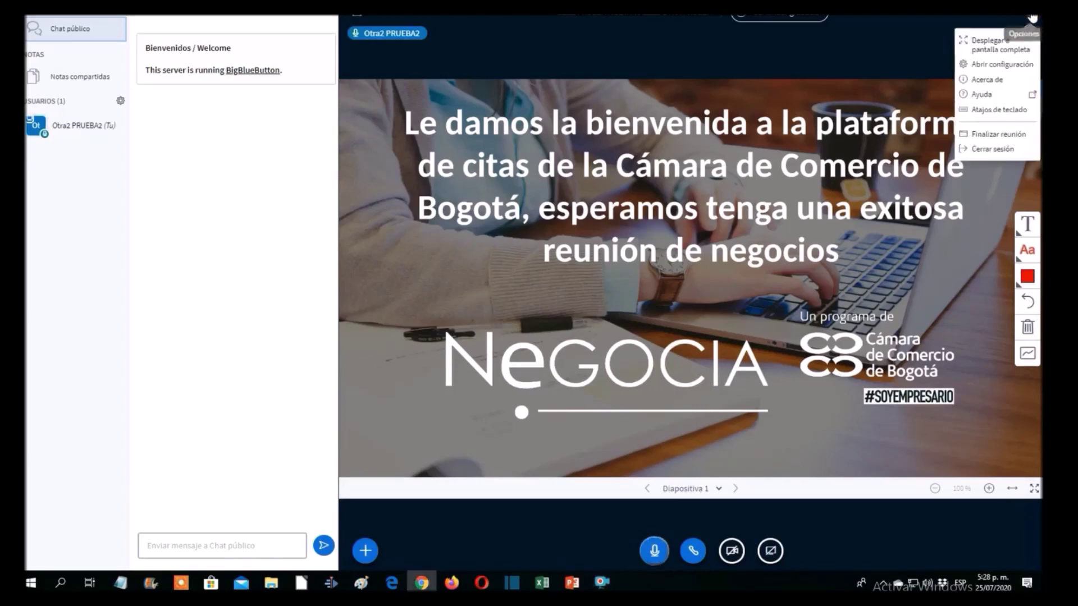
{"action": "left_click", "coordinate": [998, 135]}
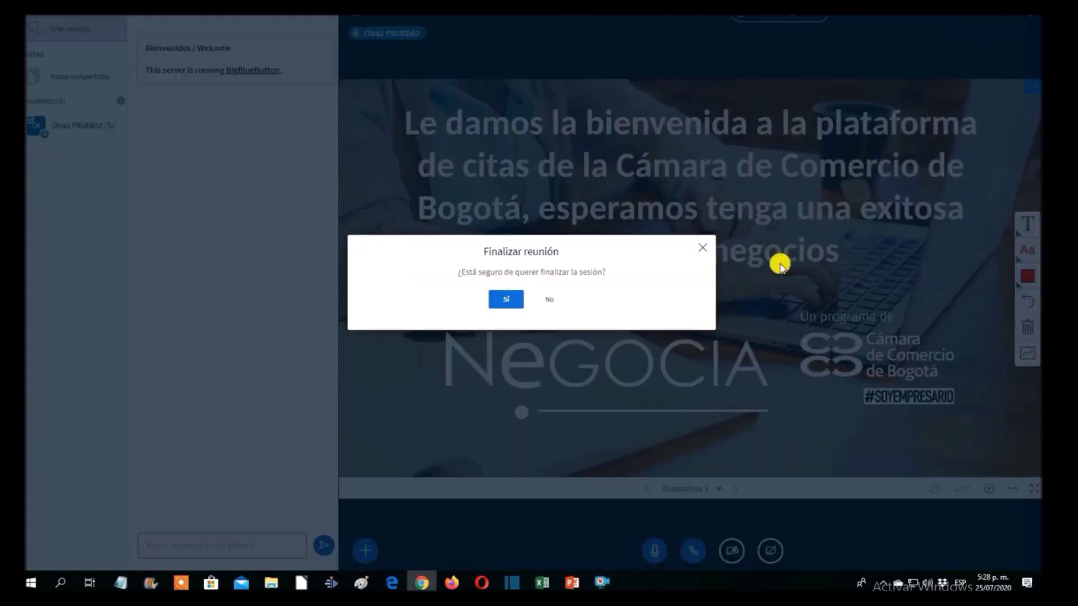
{"action": "left_click", "coordinate": [499, 300]}
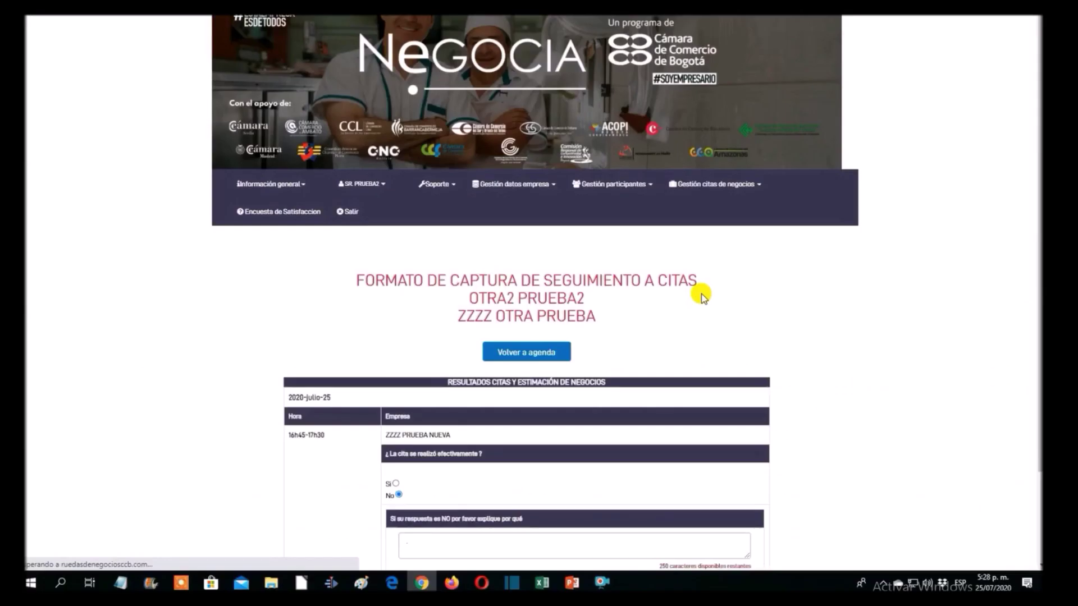
Step: Complete the appointment follow-up form with Si for held, role Vendedor, rating Buena and business expectation 300.000.000, and submit it
{"action": "scroll", "coordinate": [702, 294], "scroll_direction": "down", "scroll_amount": 2}
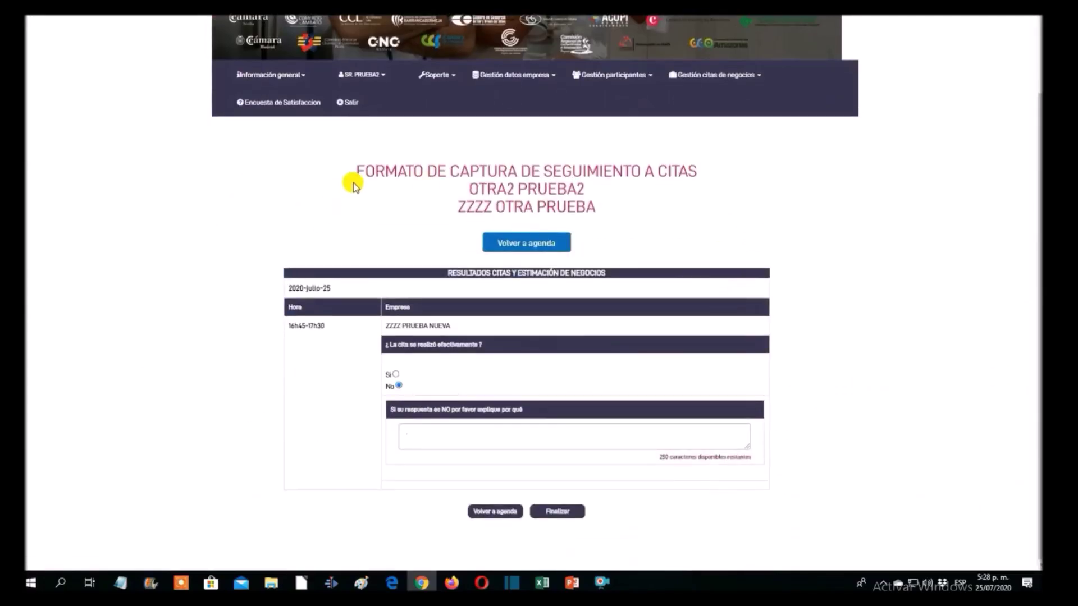
{"action": "left_click_drag", "start_coordinate": [354, 184], "coordinate": [680, 172]}
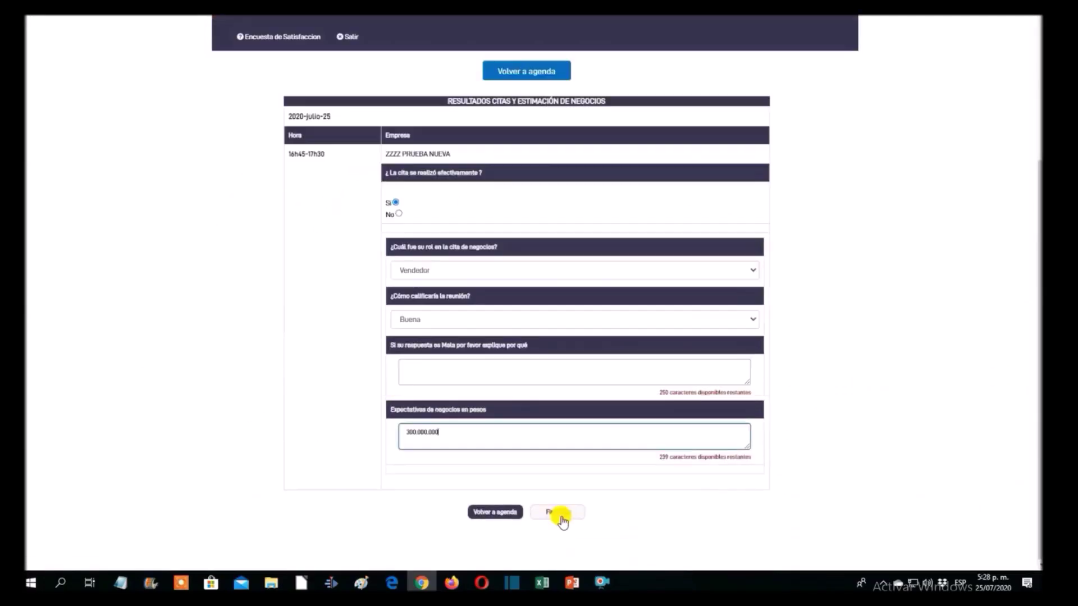
{"action": "left_click", "coordinate": [559, 512]}
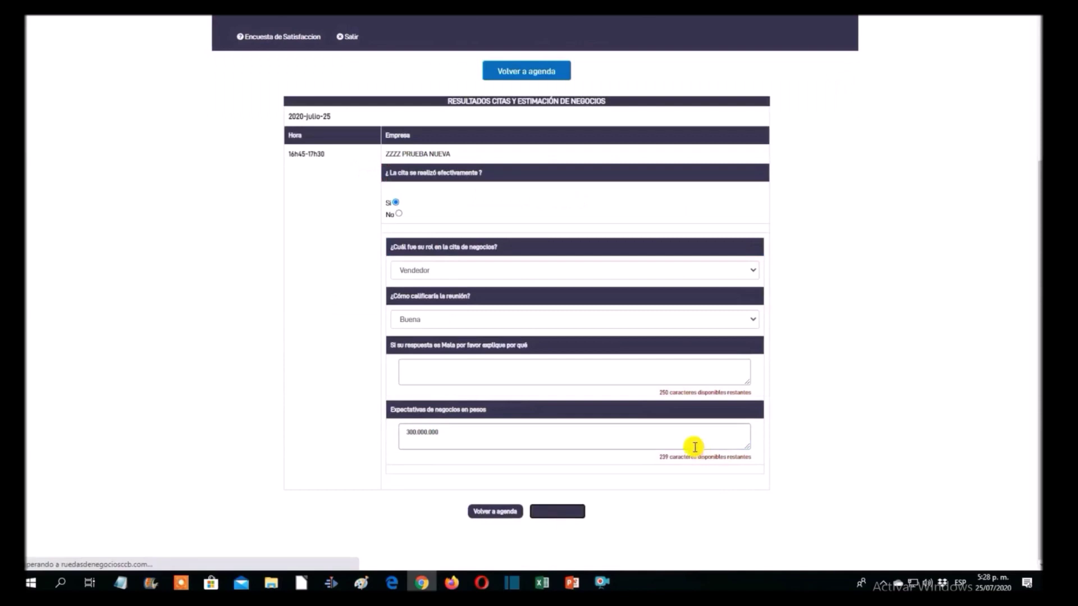